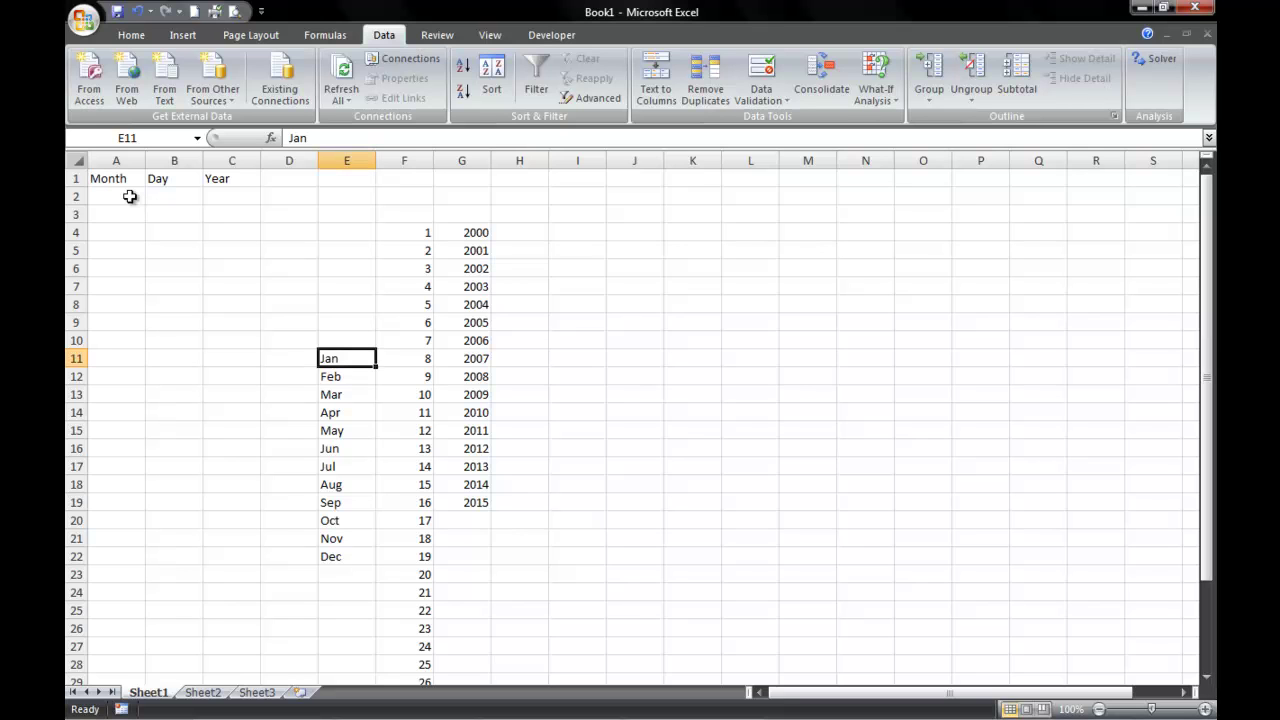
pyautogui.press('F2')
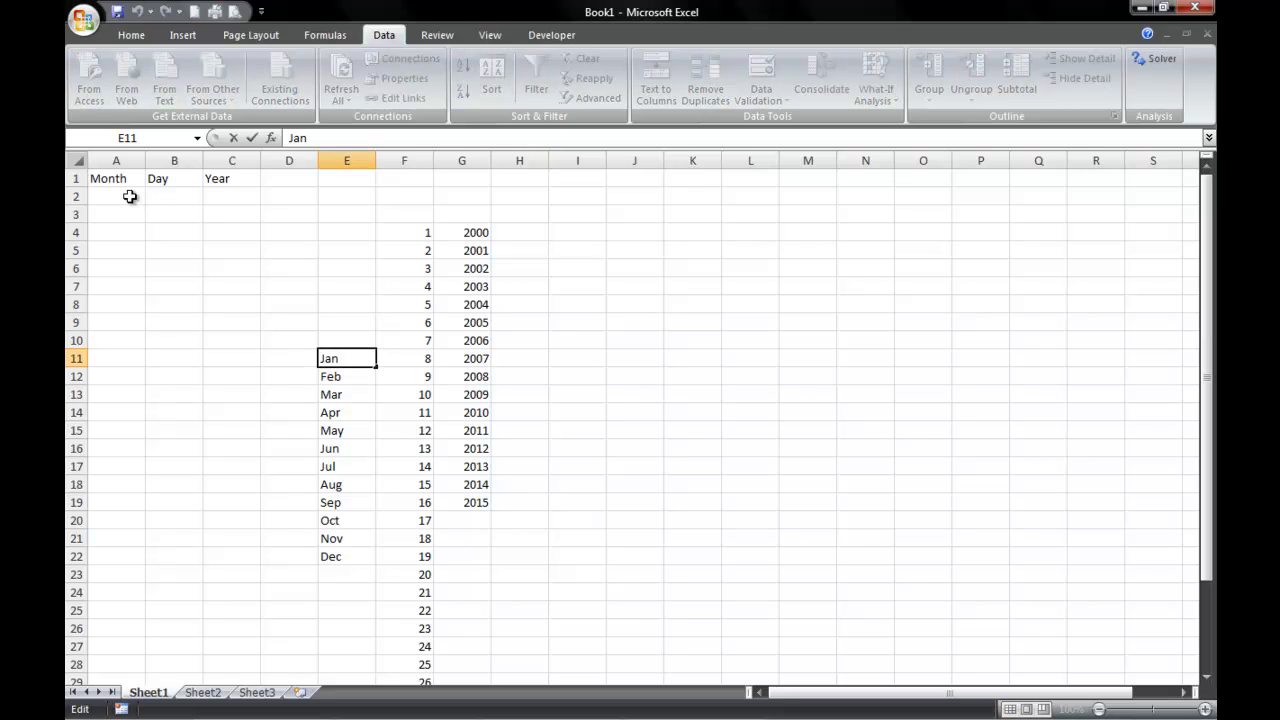
pyautogui.click(331, 378)
pyautogui.click(335, 358)
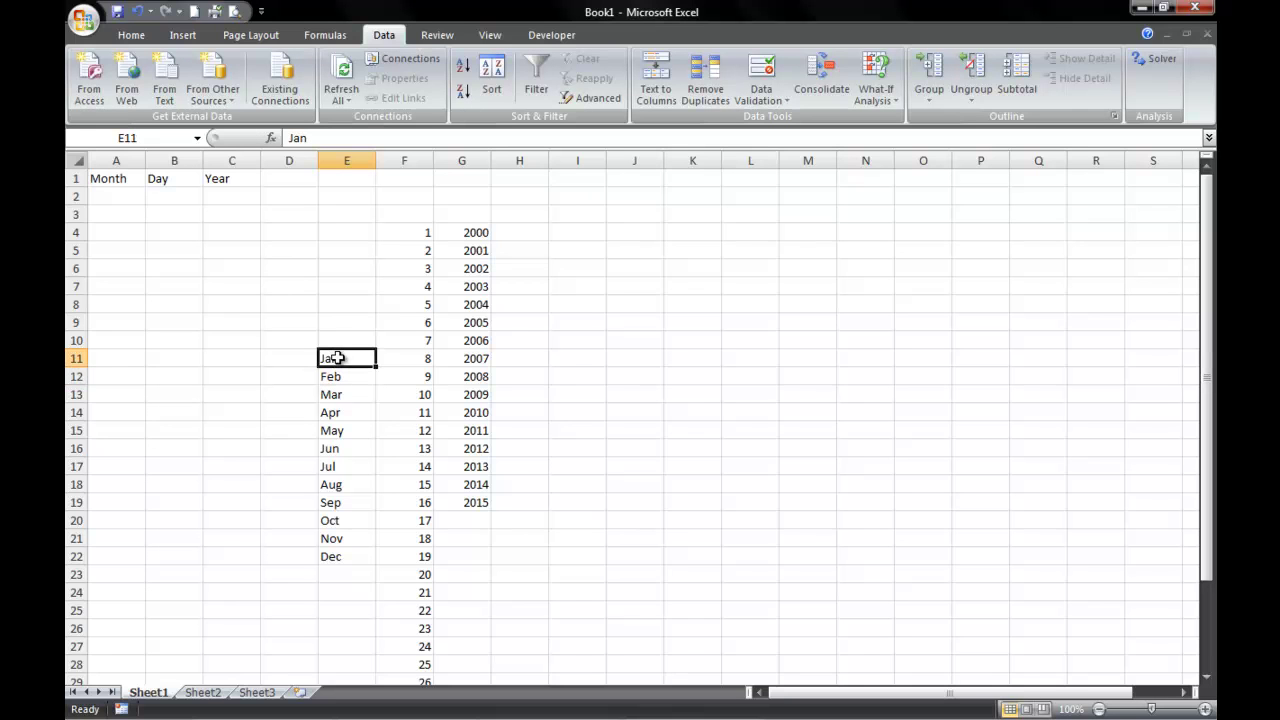
# Step: Pick May, 5 and 2001 from the drop-down lists in the cells under Month, Day and Year
pyautogui.click(125, 199)
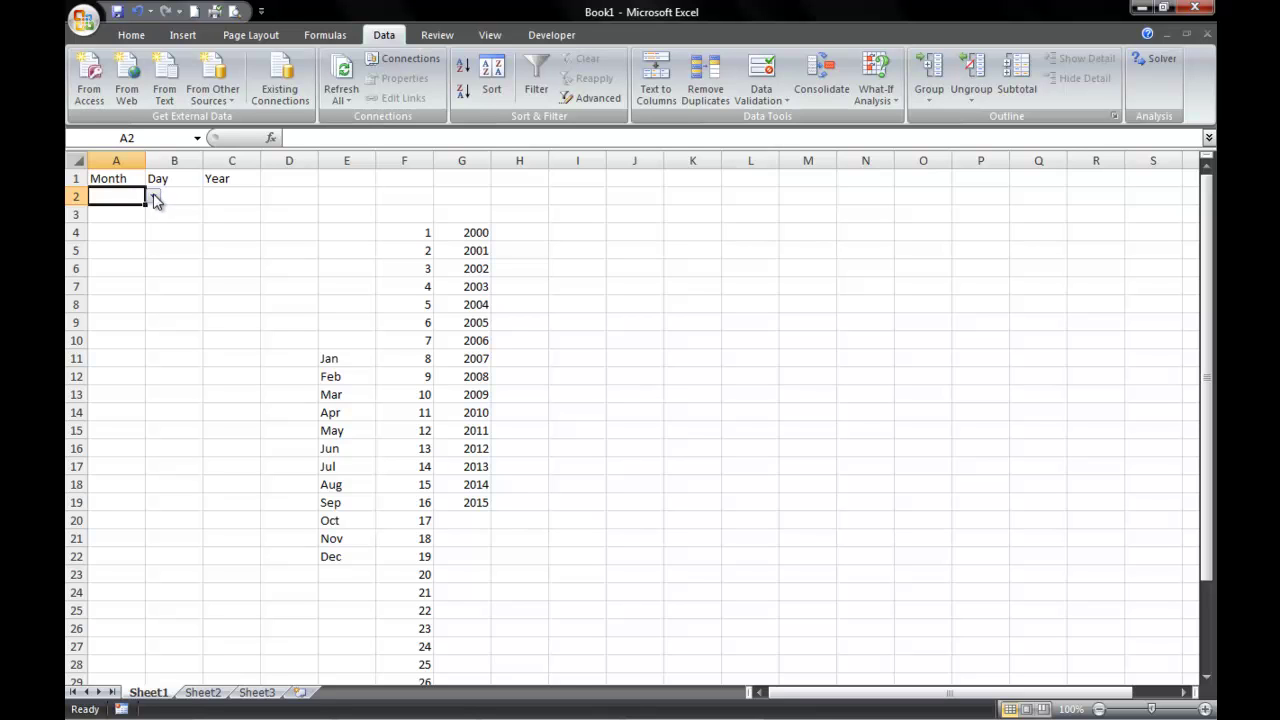
pyautogui.click(153, 196)
pyautogui.click(124, 259)
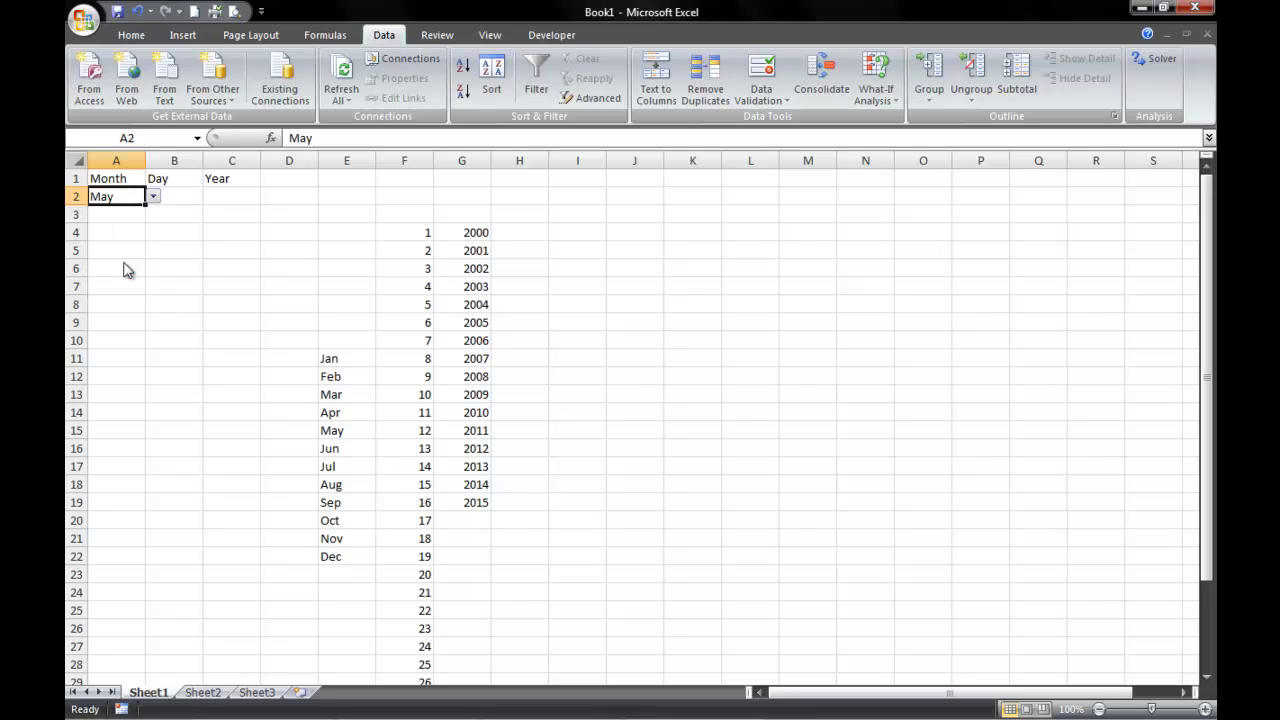
pyautogui.click(186, 197)
pyautogui.click(211, 197)
pyautogui.click(168, 267)
pyautogui.click(238, 198)
pyautogui.click(268, 198)
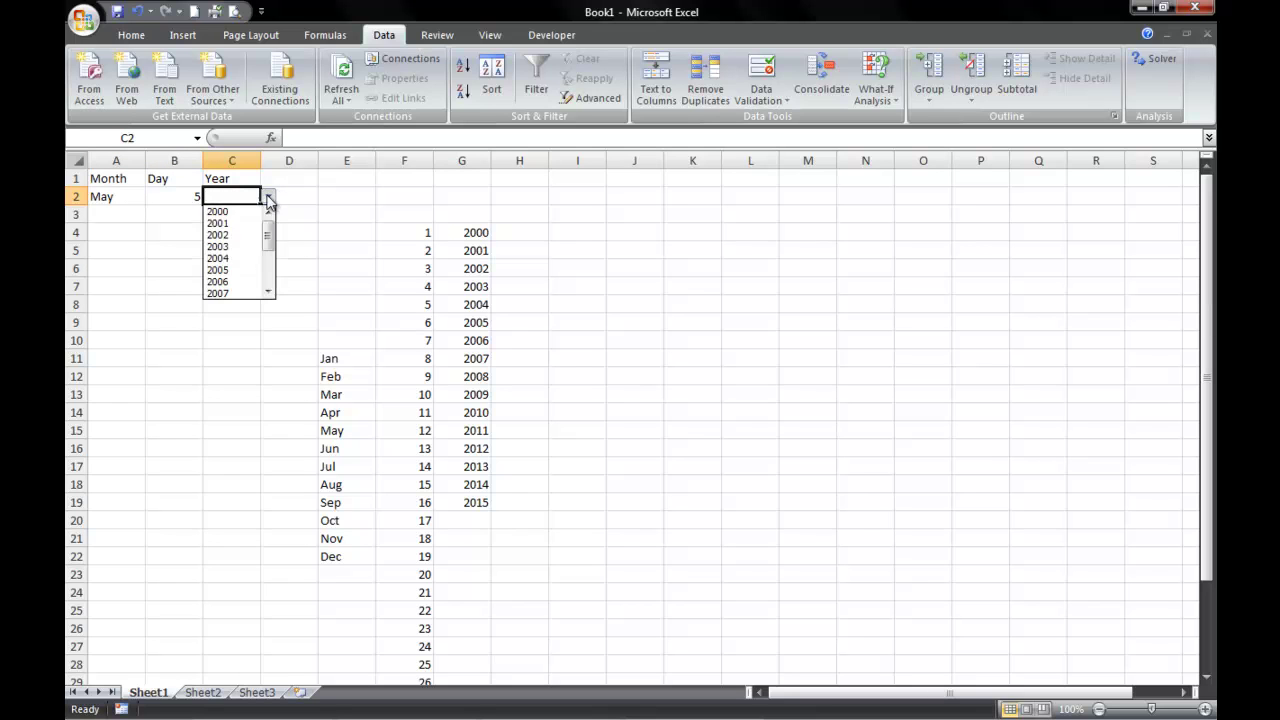
pyautogui.click(246, 221)
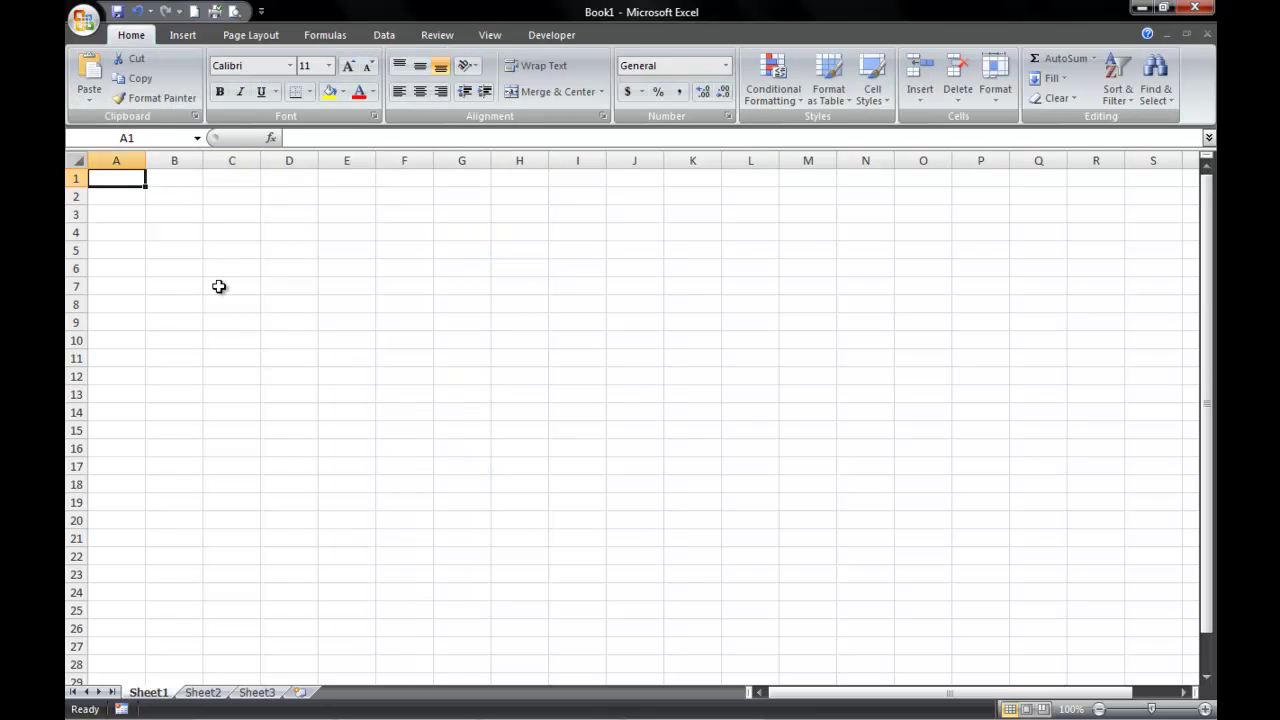
# Step: Enter the headers Month, Day and Year in cells A1 to C1 of the blank sheet
pyautogui.write('MOnth')
pyautogui.press('BackSpace')
pyautogui.press('BackSpace')
pyautogui.press('BackSpace')
pyautogui.press('BackSpace')
pyautogui.write('onth')
pyautogui.press('Tab')
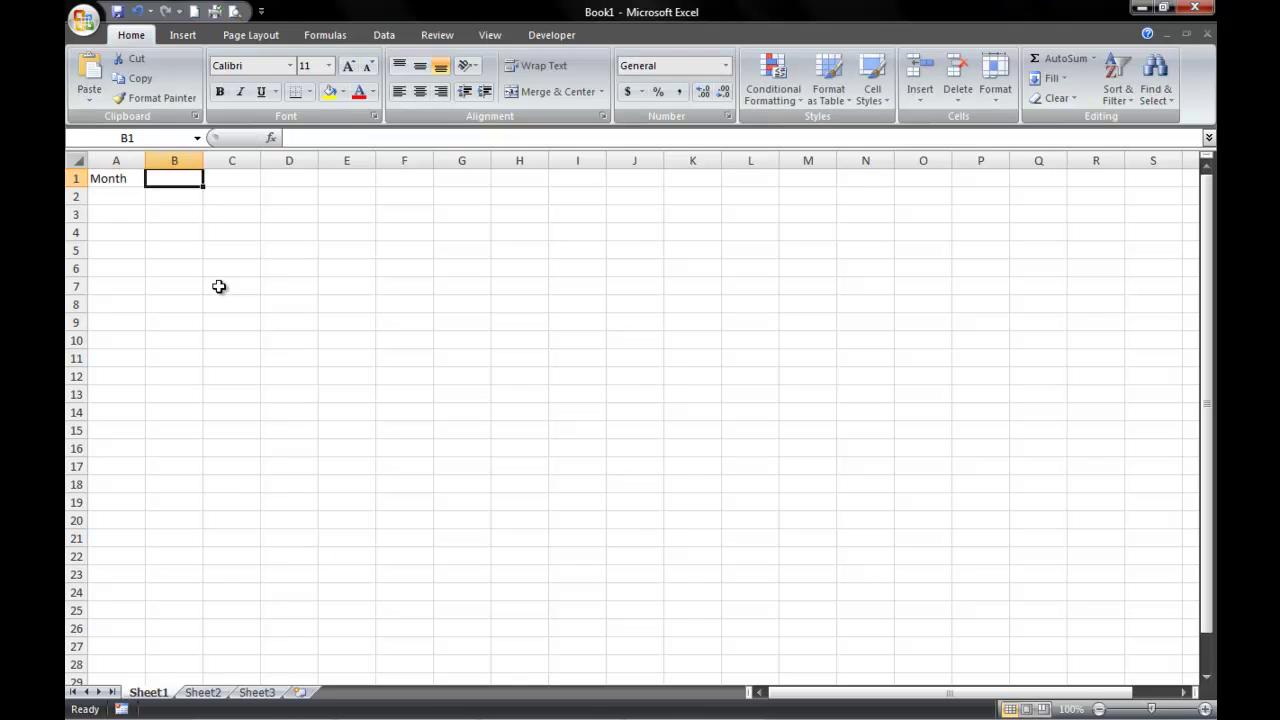
pyautogui.write('Day')
pyautogui.press('Tab')
pyautogui.write('Yea')
pyautogui.press('Return')
pyautogui.press('Return')
pyautogui.press('Return')
pyautogui.press('Return')
pyautogui.press('Return')
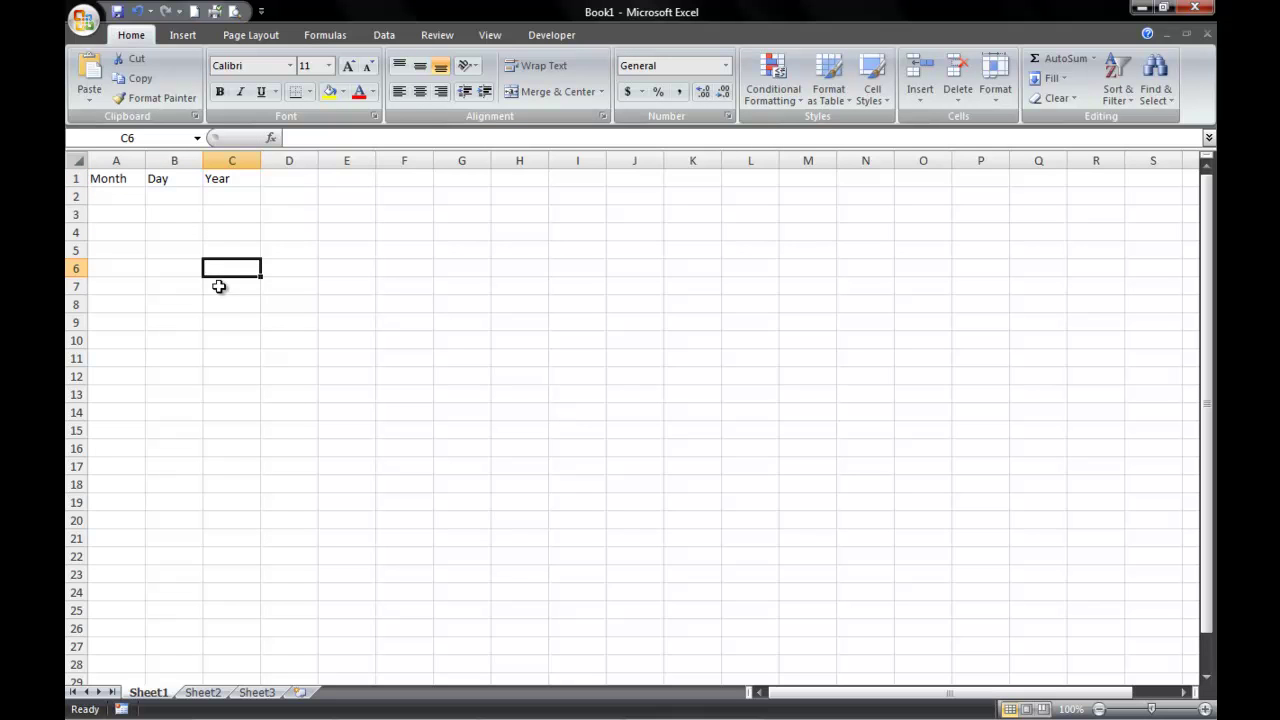
# Step: Enter Jan and Feb in F10 and F11, and extend the month series down to Dec in F21
pyautogui.click(420, 344)
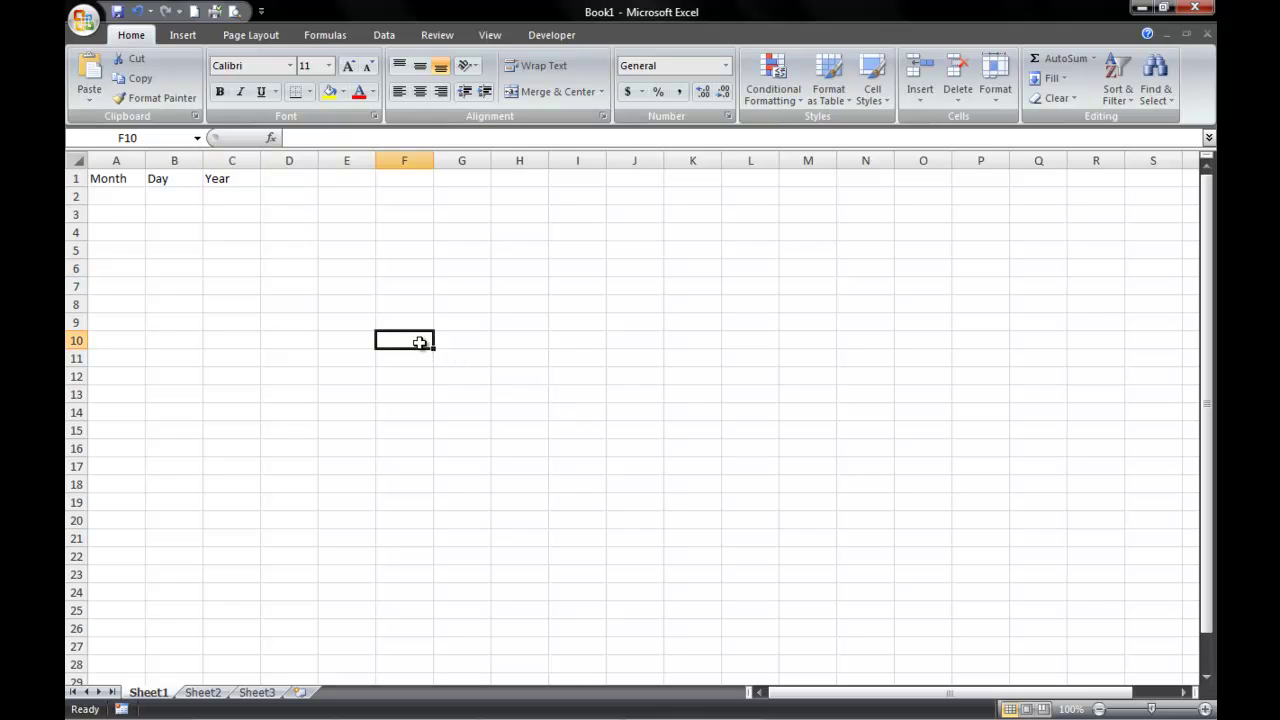
pyautogui.write('Jan')
pyautogui.press('Return')
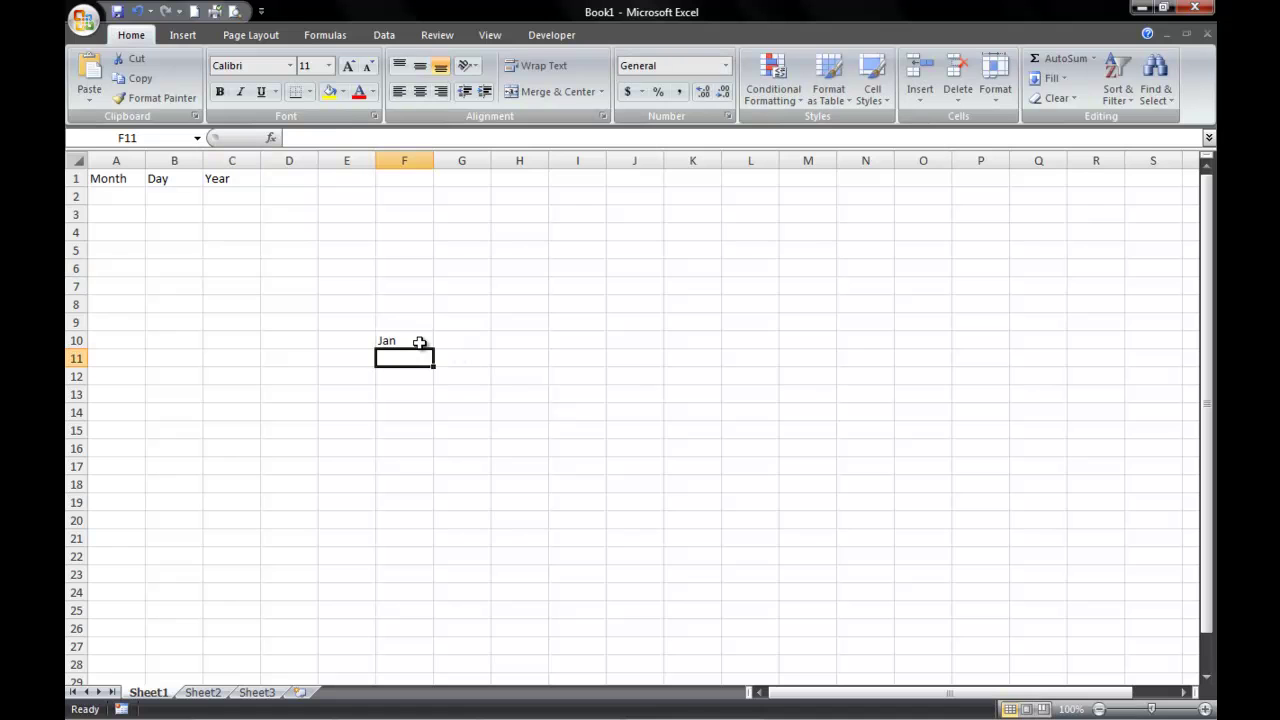
pyautogui.write('Feb')
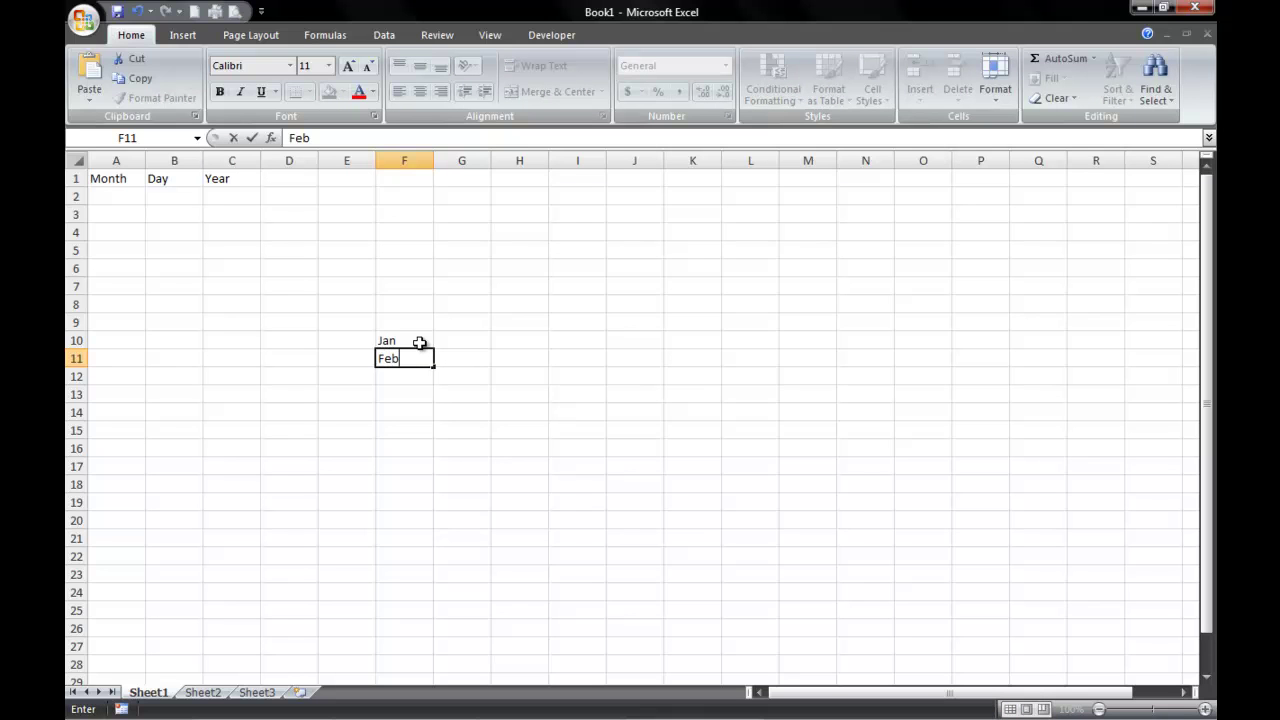
pyautogui.press('Return')
pyautogui.click(419, 342)
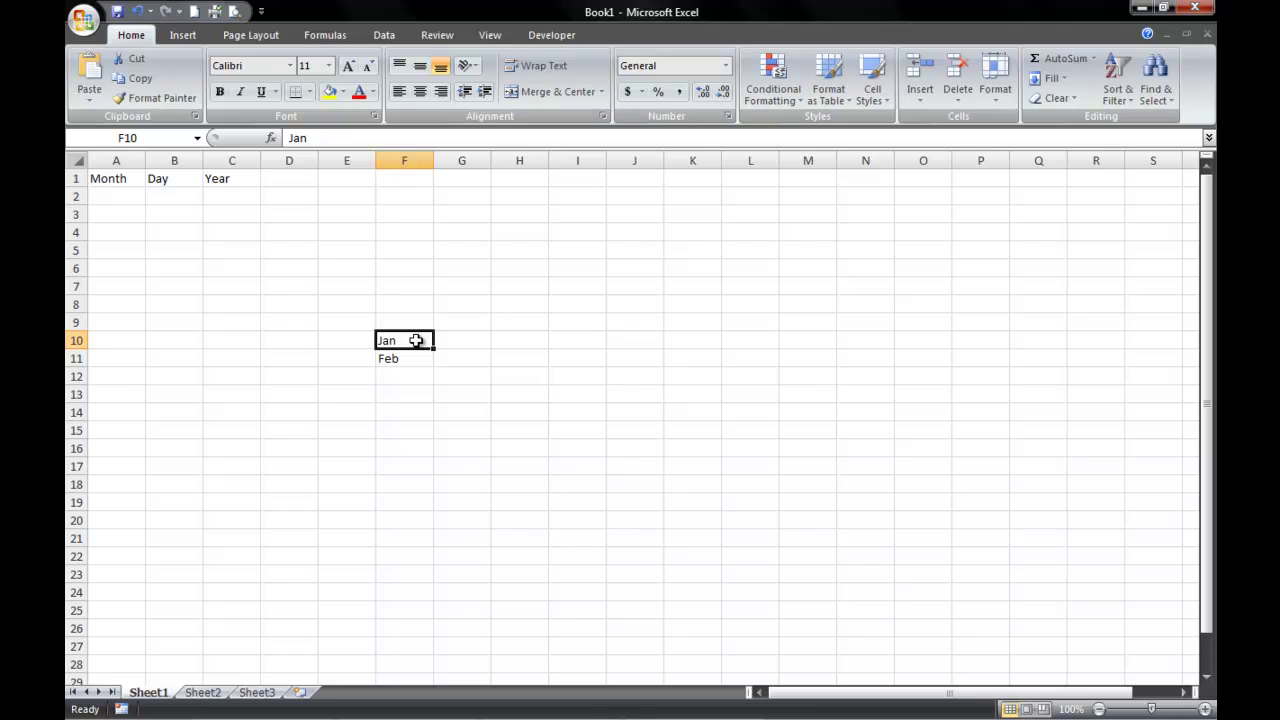
pyautogui.moveTo(415, 340); pyautogui.dragTo(413, 358)
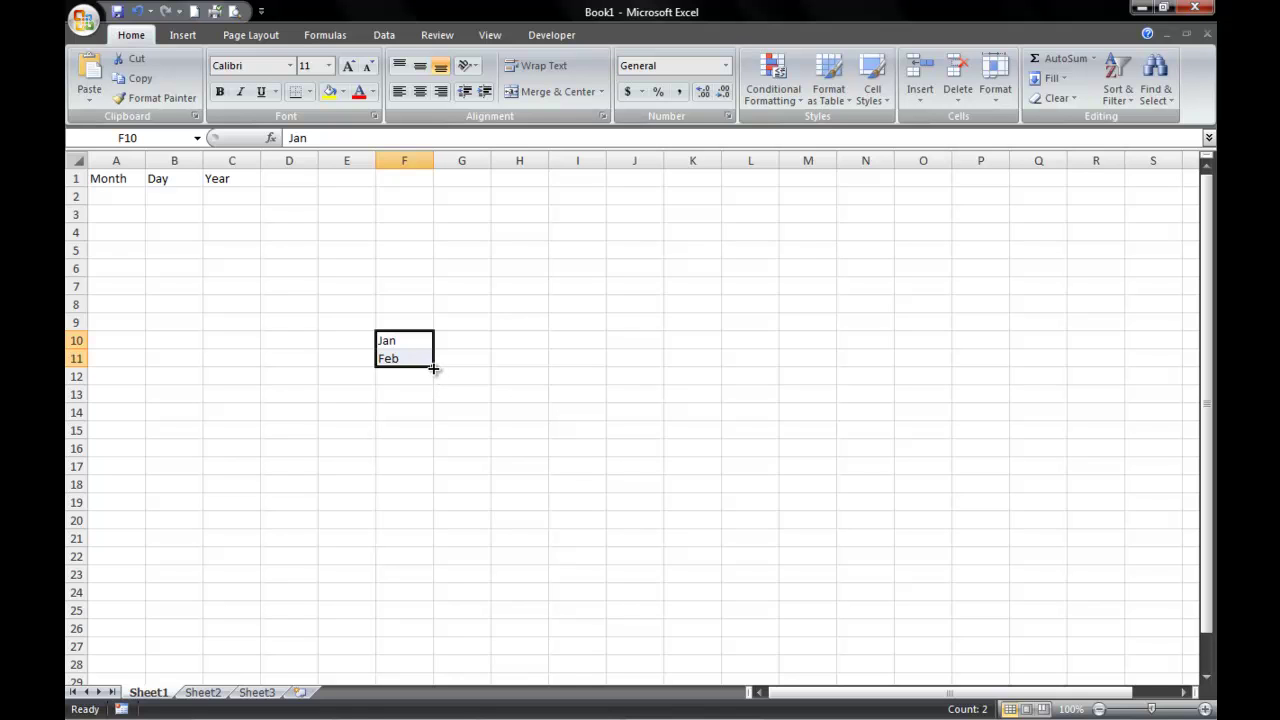
pyautogui.moveTo(435, 369); pyautogui.dragTo(424, 550)
# Step: Enter 1 and 2 in G1 and G2, and extend the day series down to 31 in G31
pyautogui.click(463, 181)
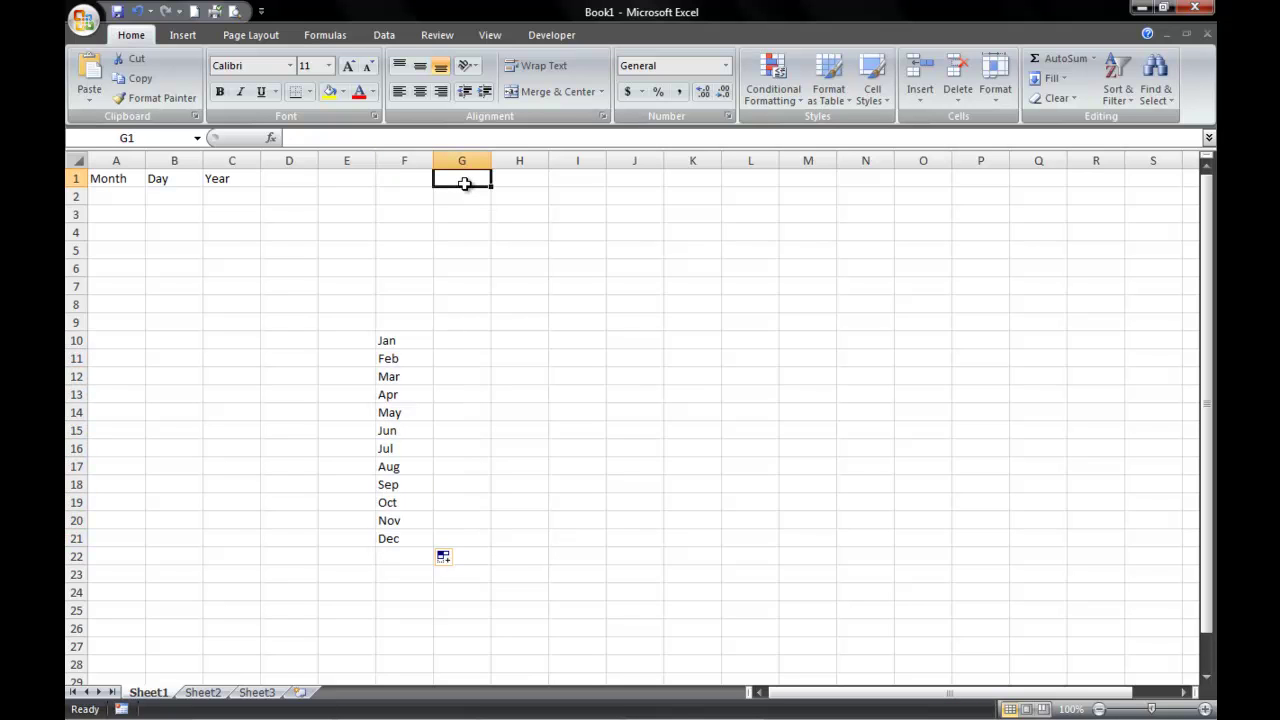
pyautogui.write('1')
pyautogui.press('Return')
pyautogui.write('2')
pyautogui.click(464, 183)
pyautogui.moveTo(464, 183); pyautogui.dragTo(461, 196)
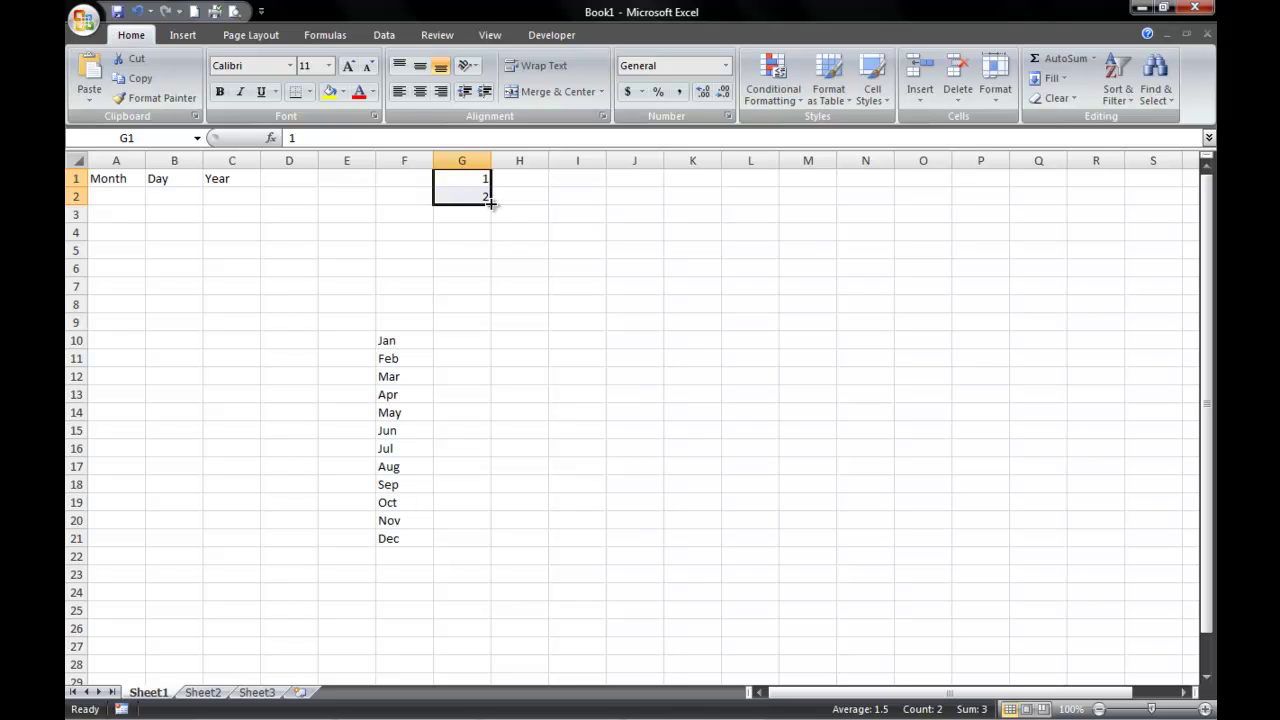
pyautogui.moveTo(490, 203); pyautogui.dragTo(474, 621)
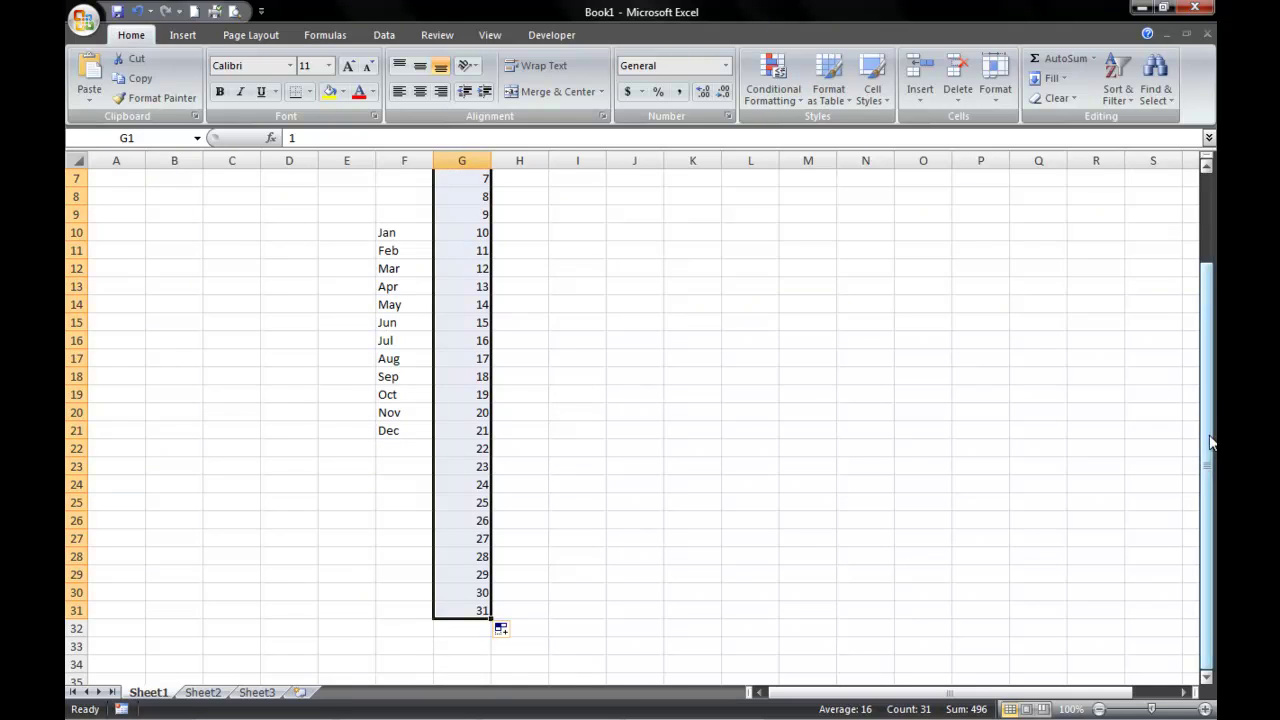
# Step: Enter 2000 and 2001 in H1 and H2, and extend the year series down to 2015 in H16
pyautogui.scroll(2, 1197, 286)
pyautogui.click(540, 180)
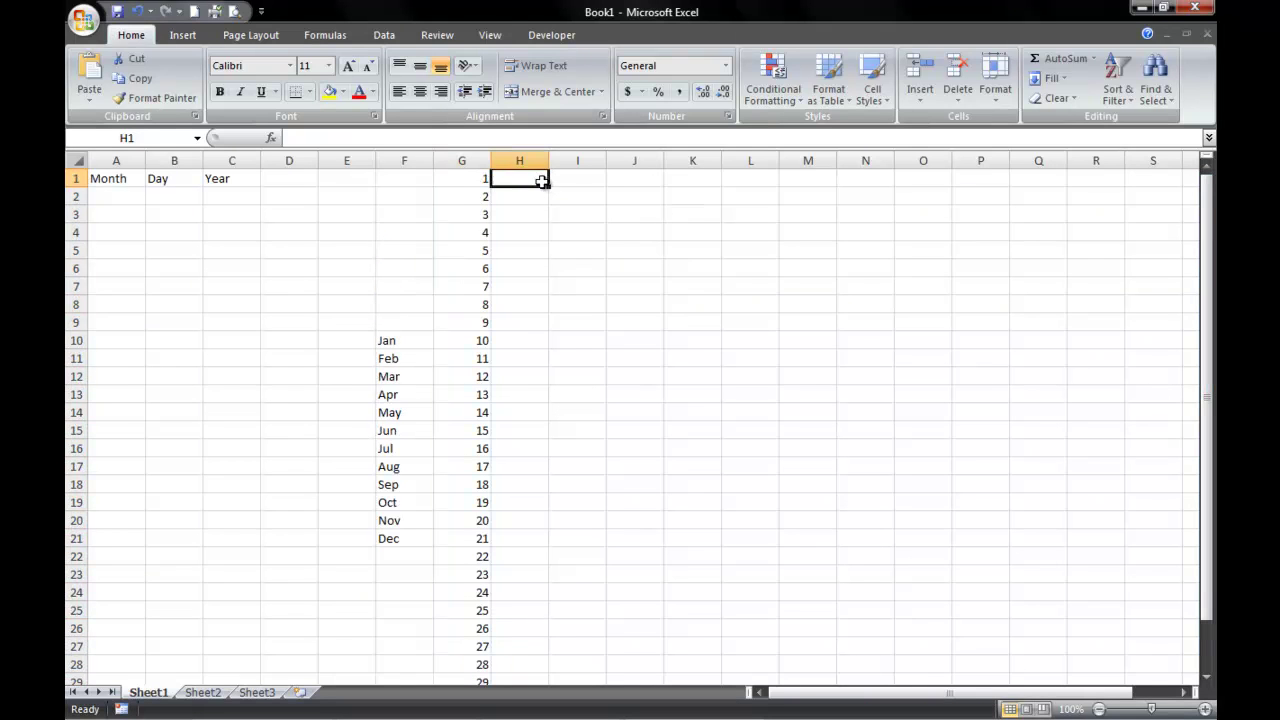
pyautogui.write('2009')
pyautogui.press('Return')
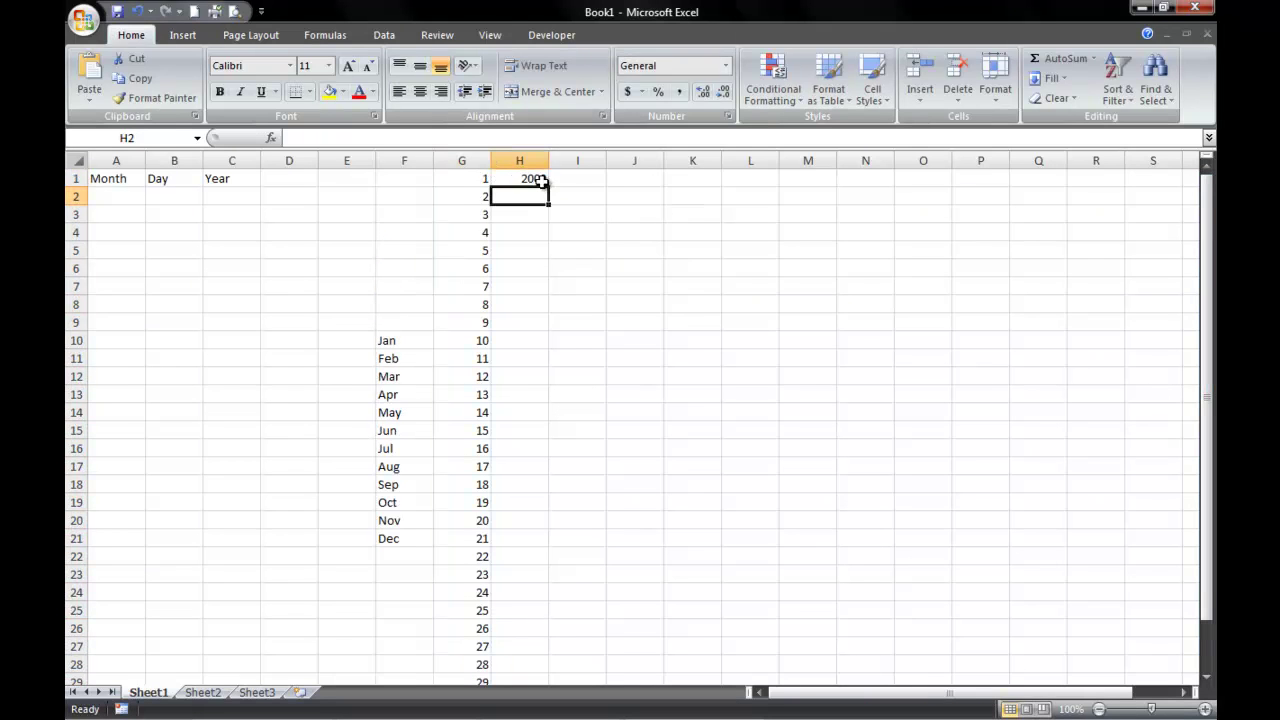
pyautogui.write('2001')
pyautogui.press('Return')
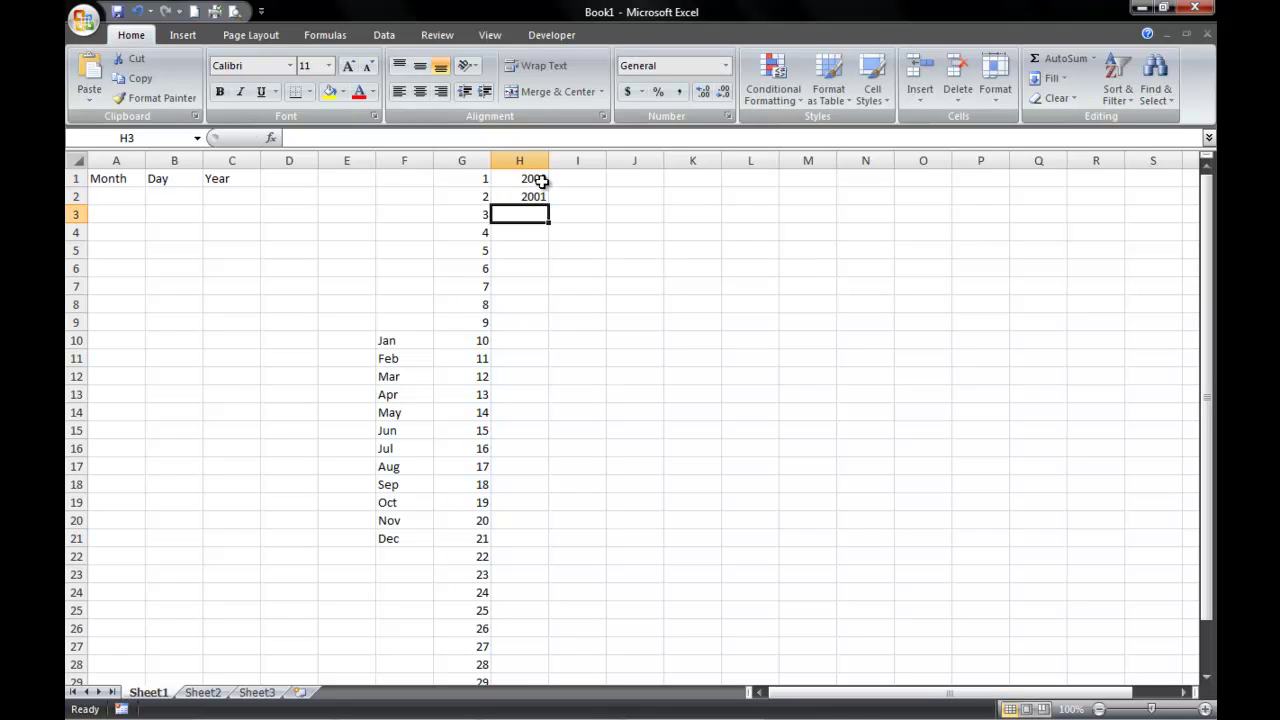
pyautogui.moveTo(540, 180); pyautogui.dragTo(548, 455)
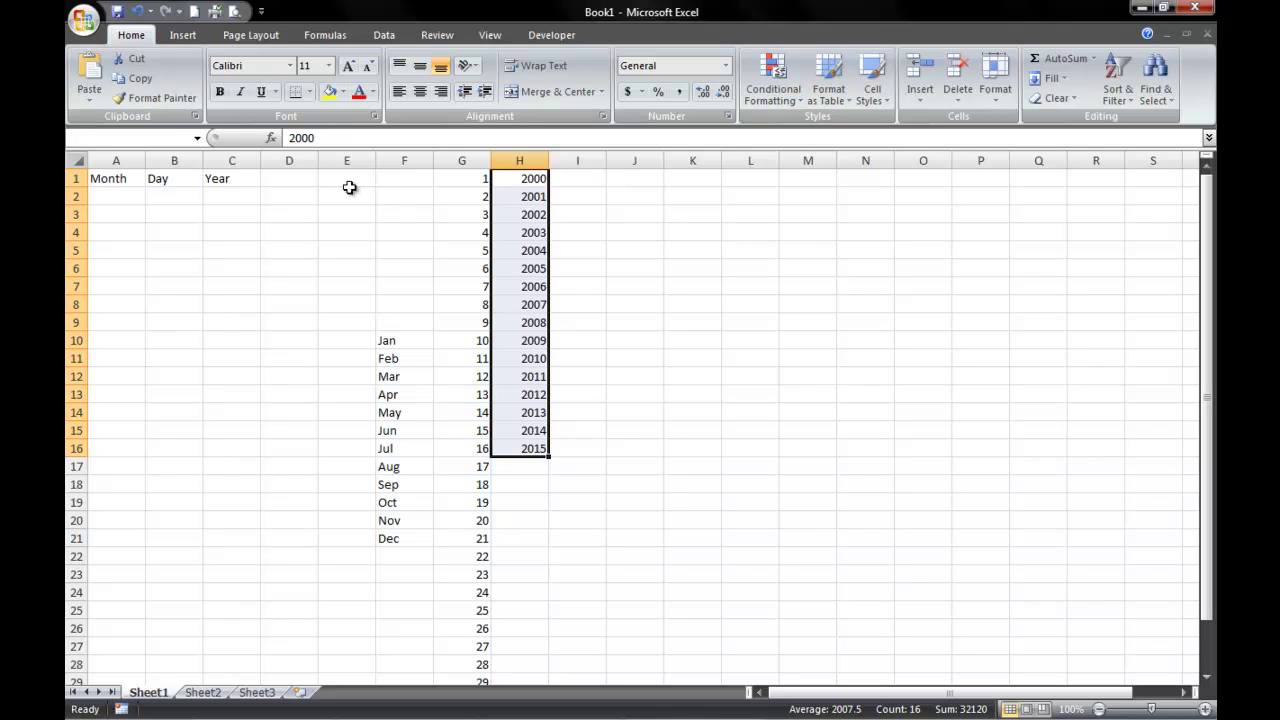
# Step: Name the year range H1:H16 Year and the day range G1:G31 Day
pyautogui.write('Year')
pyautogui.press('Return')
pyautogui.moveTo(465, 180); pyautogui.dragTo(458, 665)
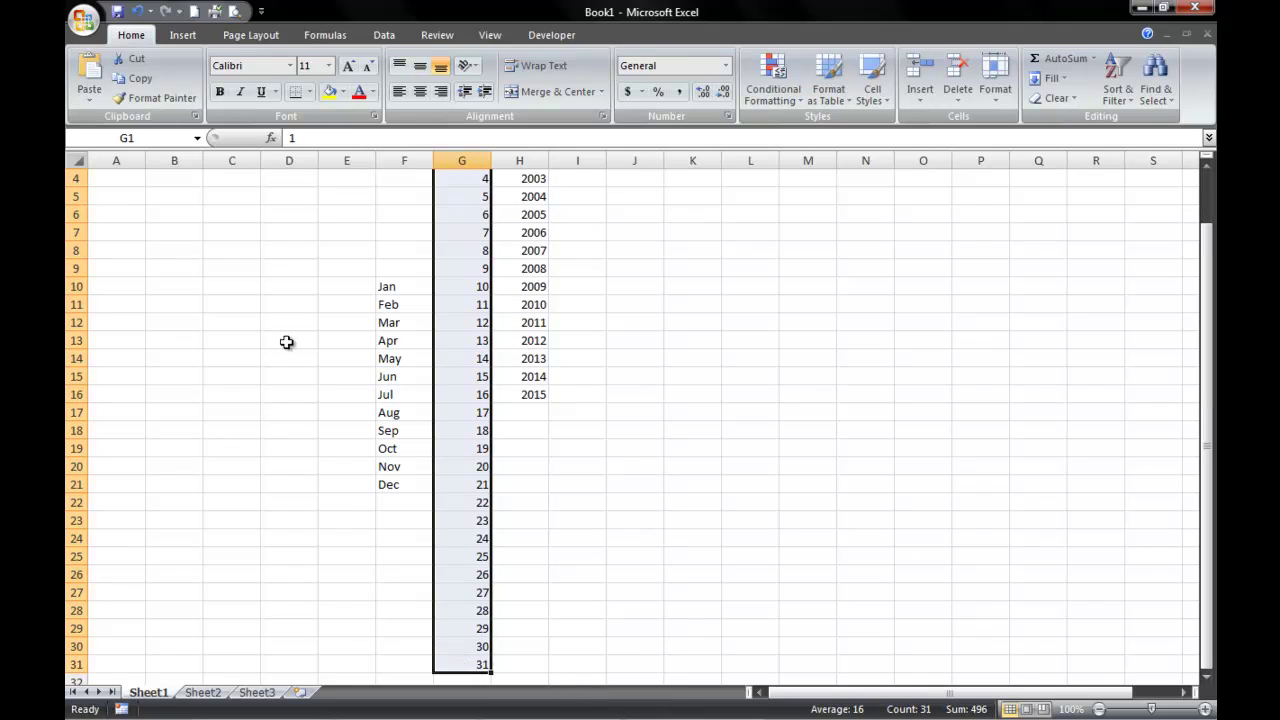
pyautogui.click(170, 137)
pyautogui.write('Day')
pyautogui.press('Return')
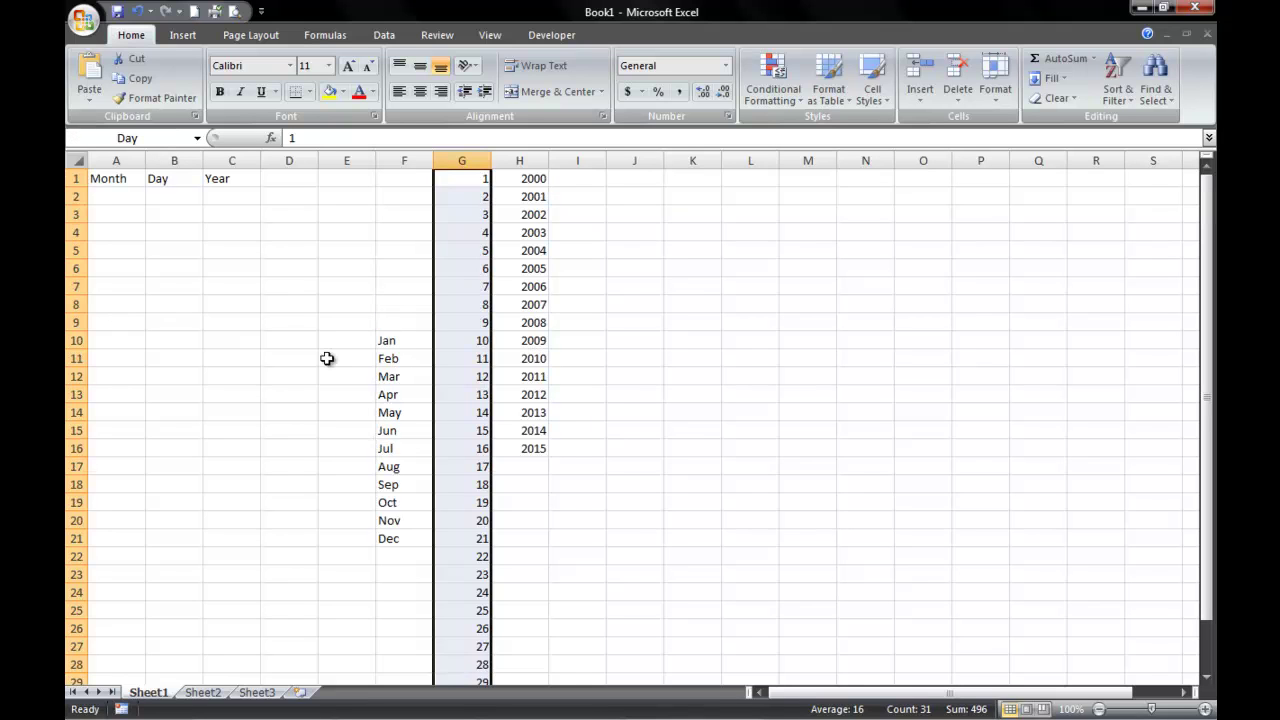
# Step: Name the range F10:F21 containing the months Month
pyautogui.moveTo(387, 344); pyautogui.dragTo(404, 537)
pyautogui.click(162, 137)
pyautogui.write('MOnt')
pyautogui.press('BackSpace')
pyautogui.press('BackSpace')
pyautogui.press('BackSpace')
pyautogui.press('BackSpace')
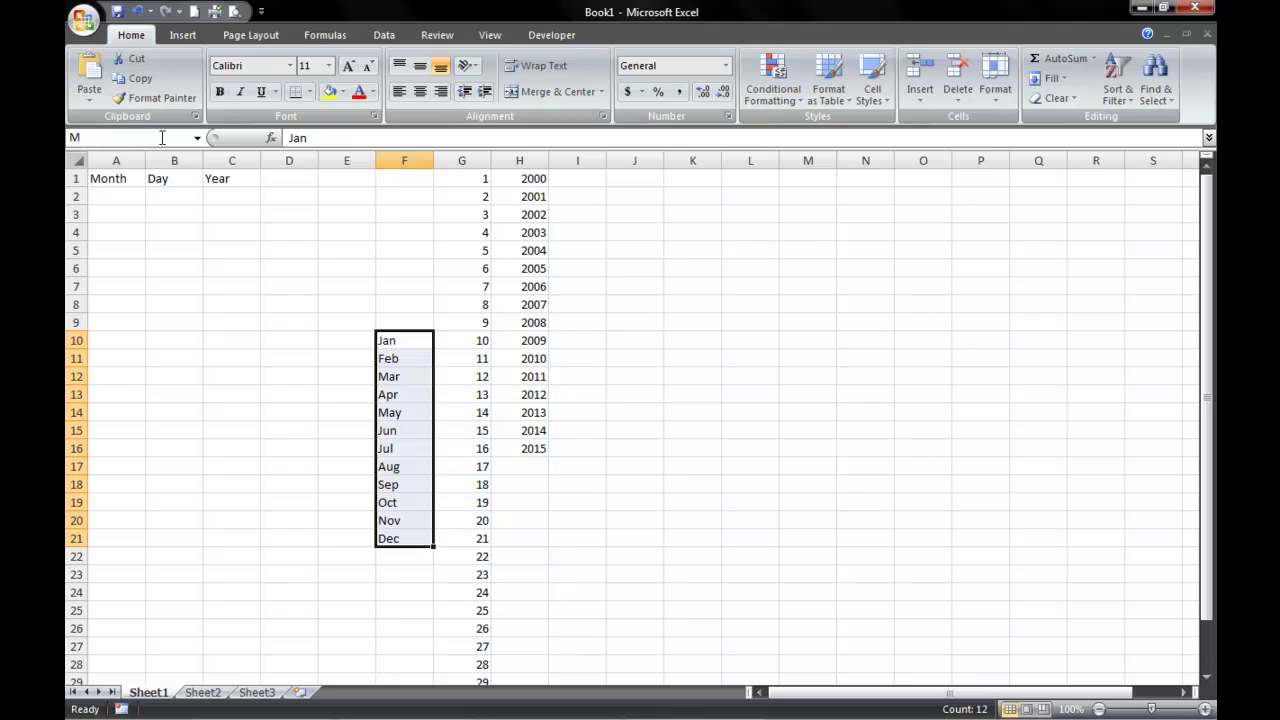
pyautogui.write('onth')
pyautogui.press('Return')
pyautogui.click(408, 338)
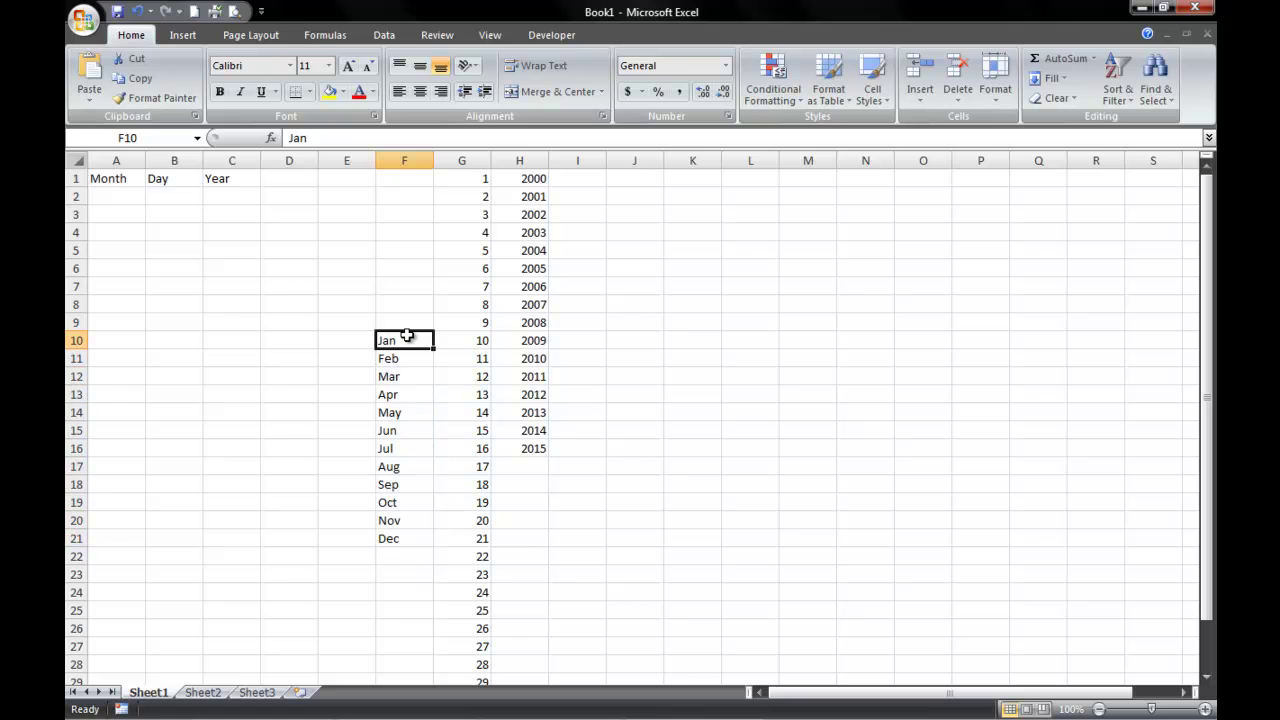
# Step: Apply List data validation to cell A2 with =Month as the source
pyautogui.click(123, 198)
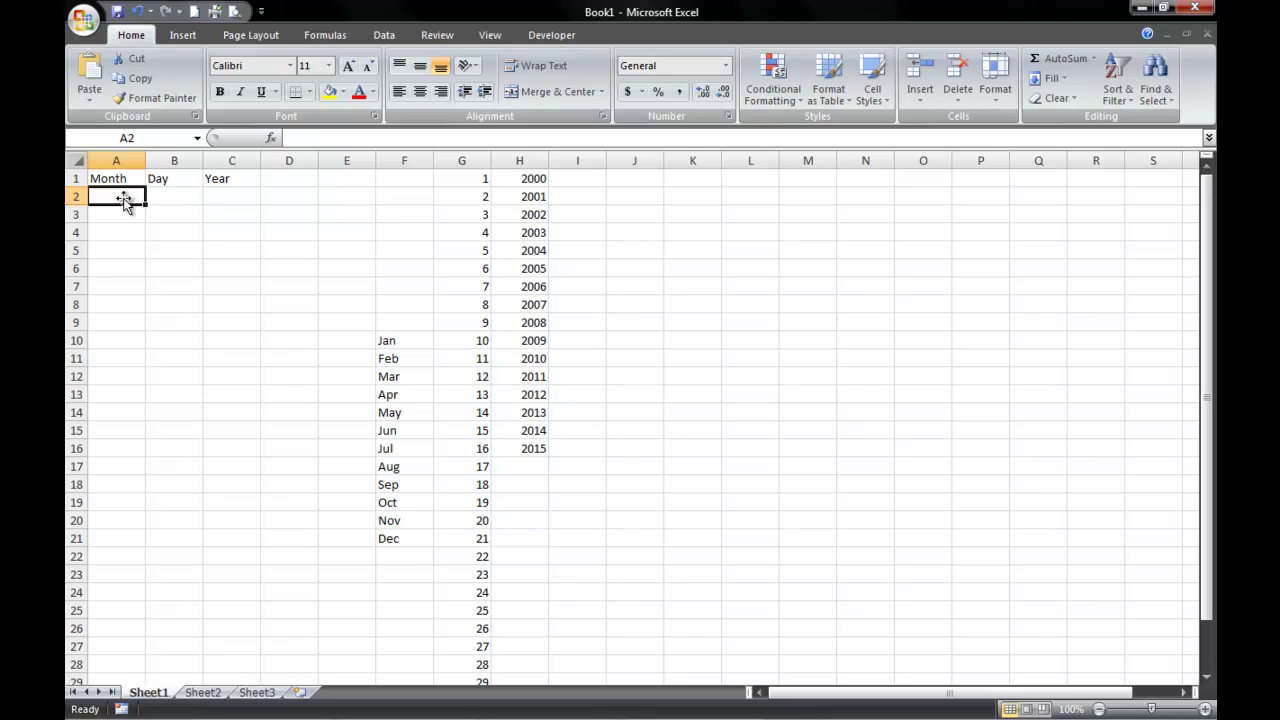
pyautogui.click(377, 38)
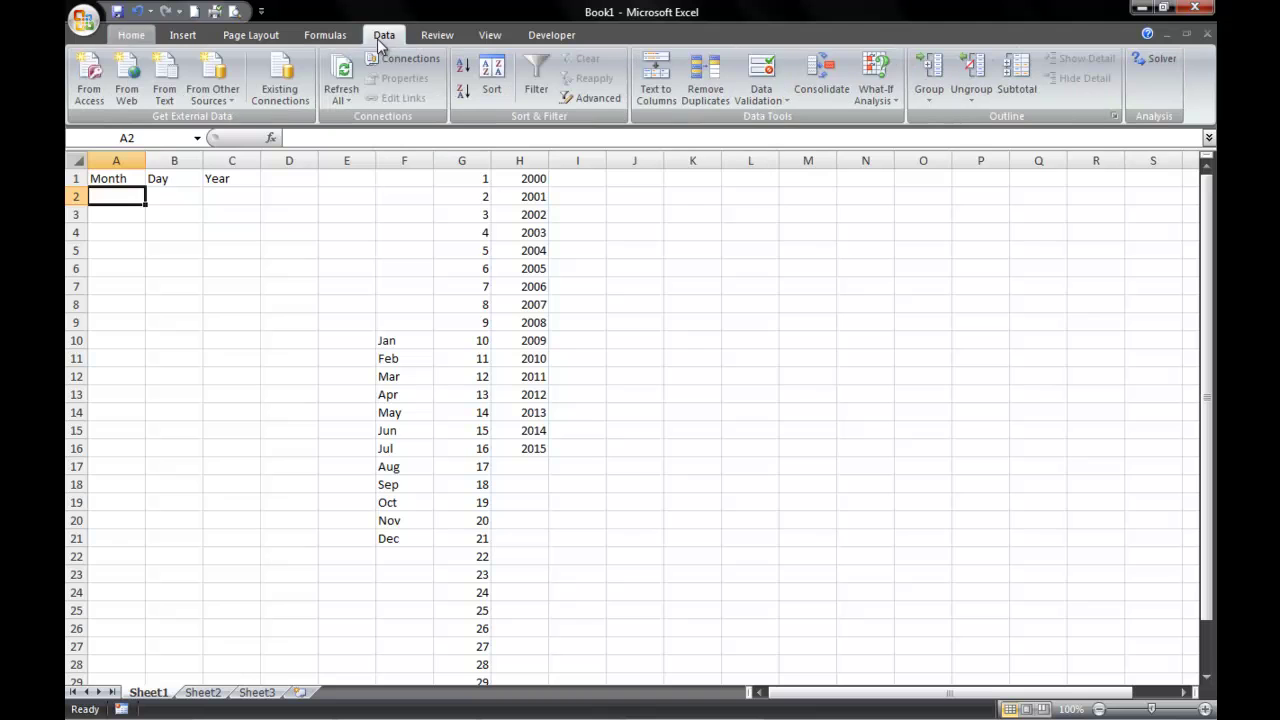
pyautogui.click(773, 97)
pyautogui.click(782, 121)
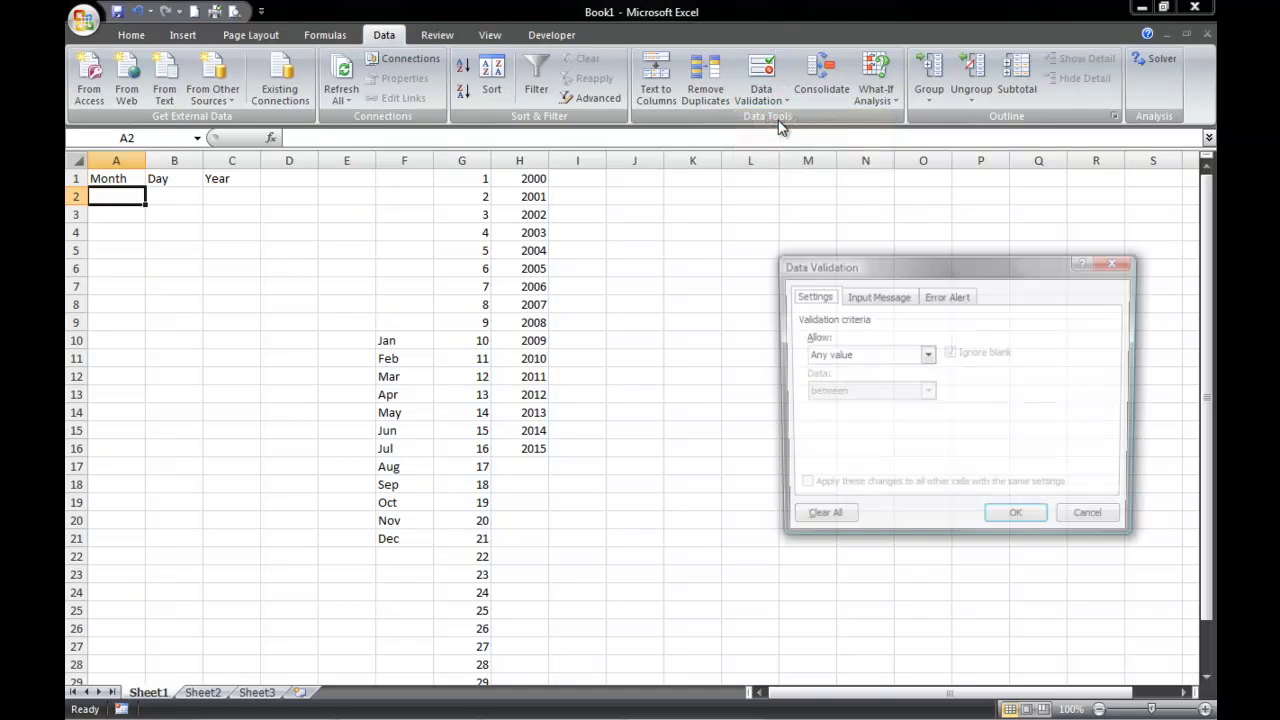
pyautogui.click(840, 360)
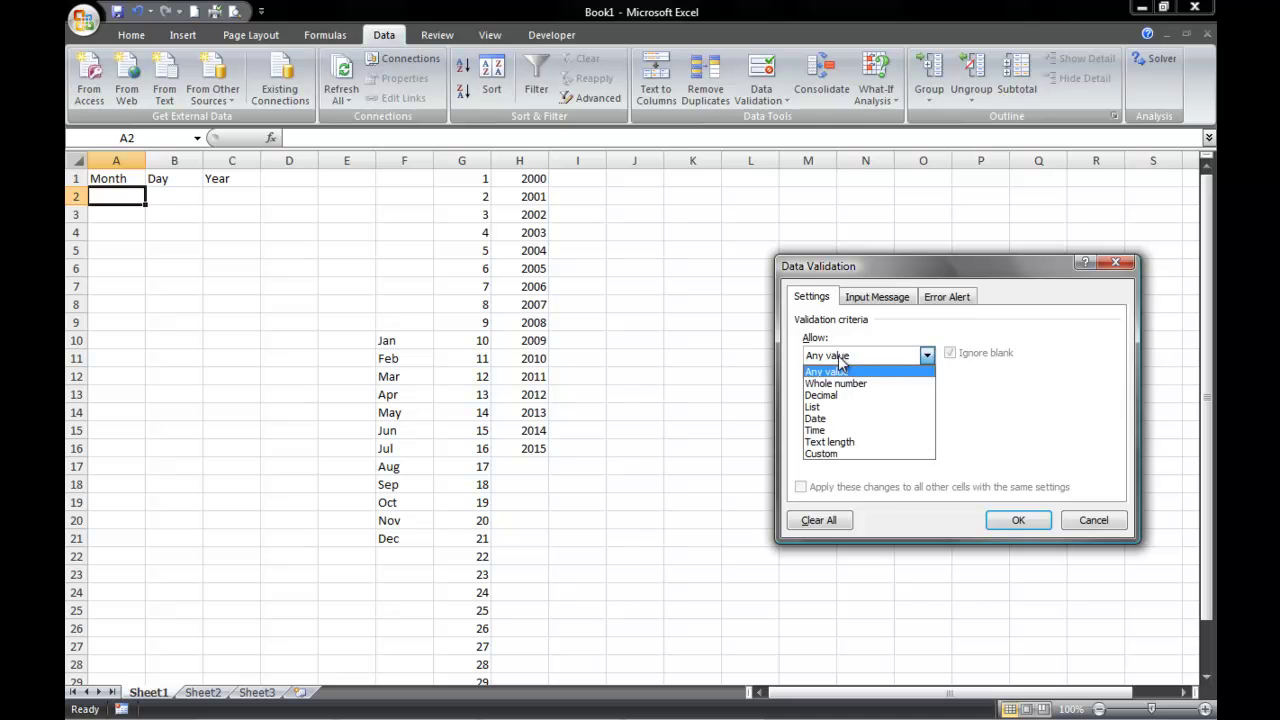
pyautogui.click(843, 408)
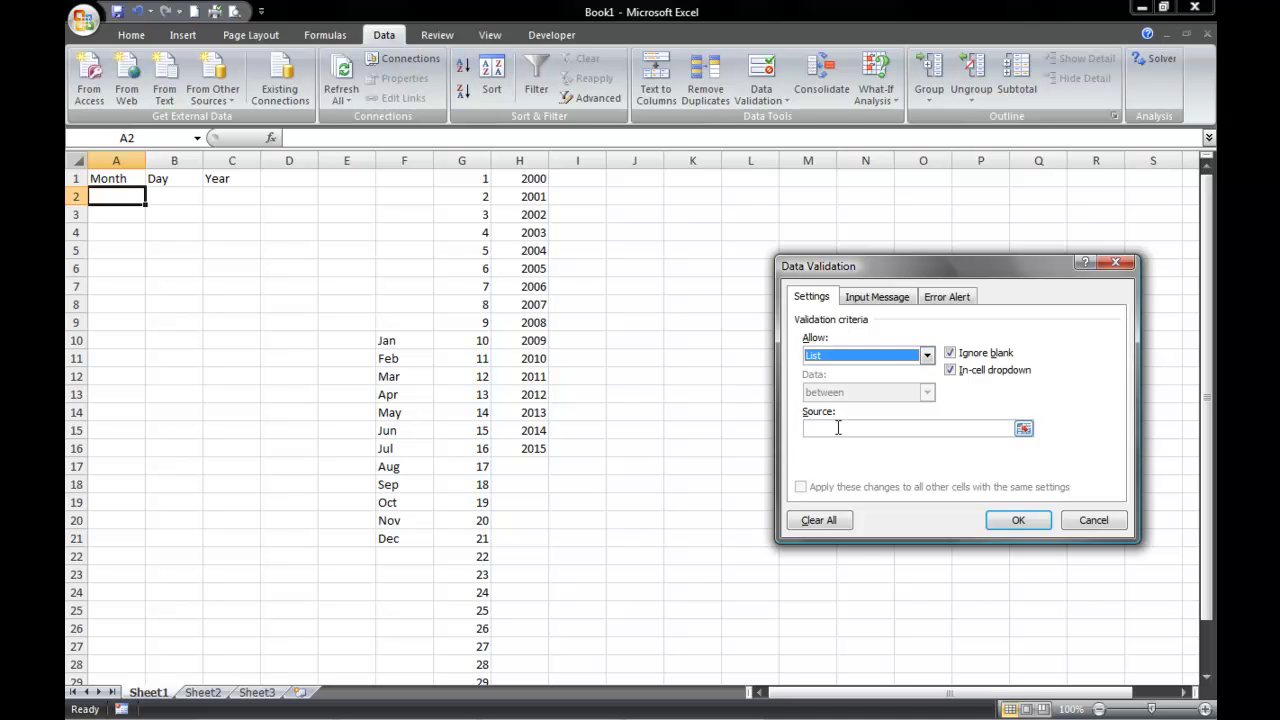
pyautogui.click(838, 428)
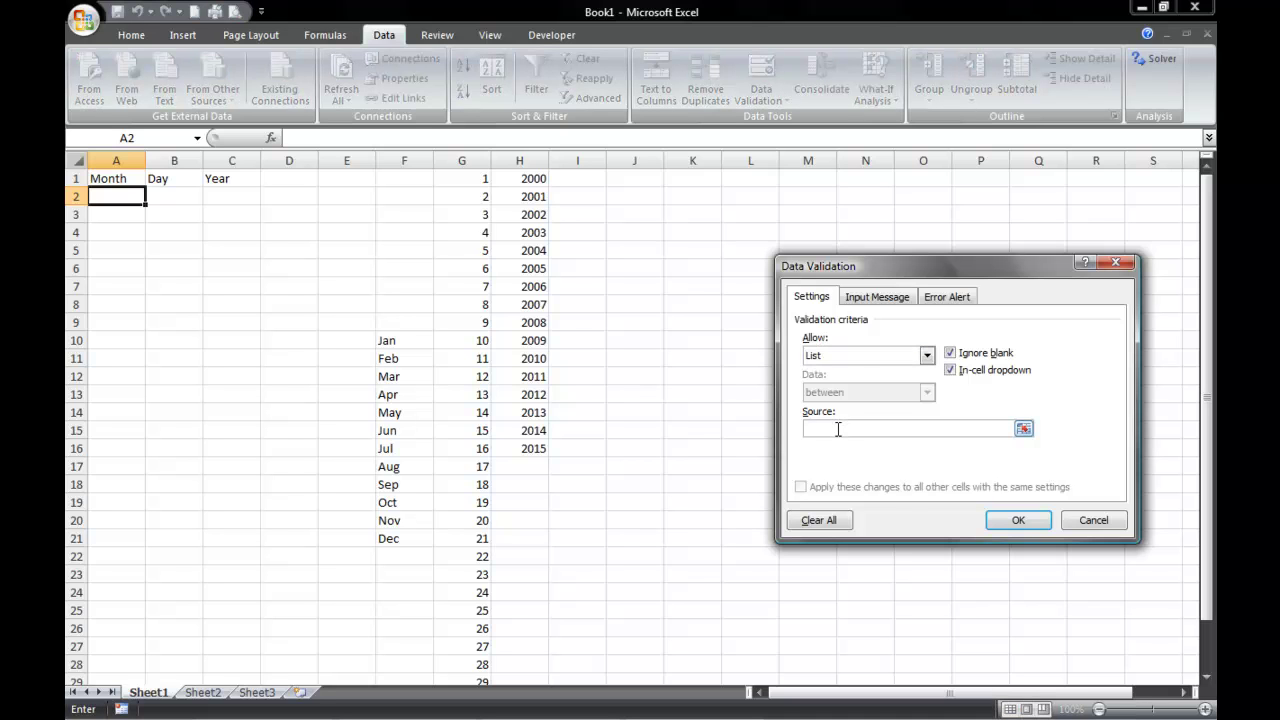
pyautogui.write('=Month')
pyautogui.click(996, 518)
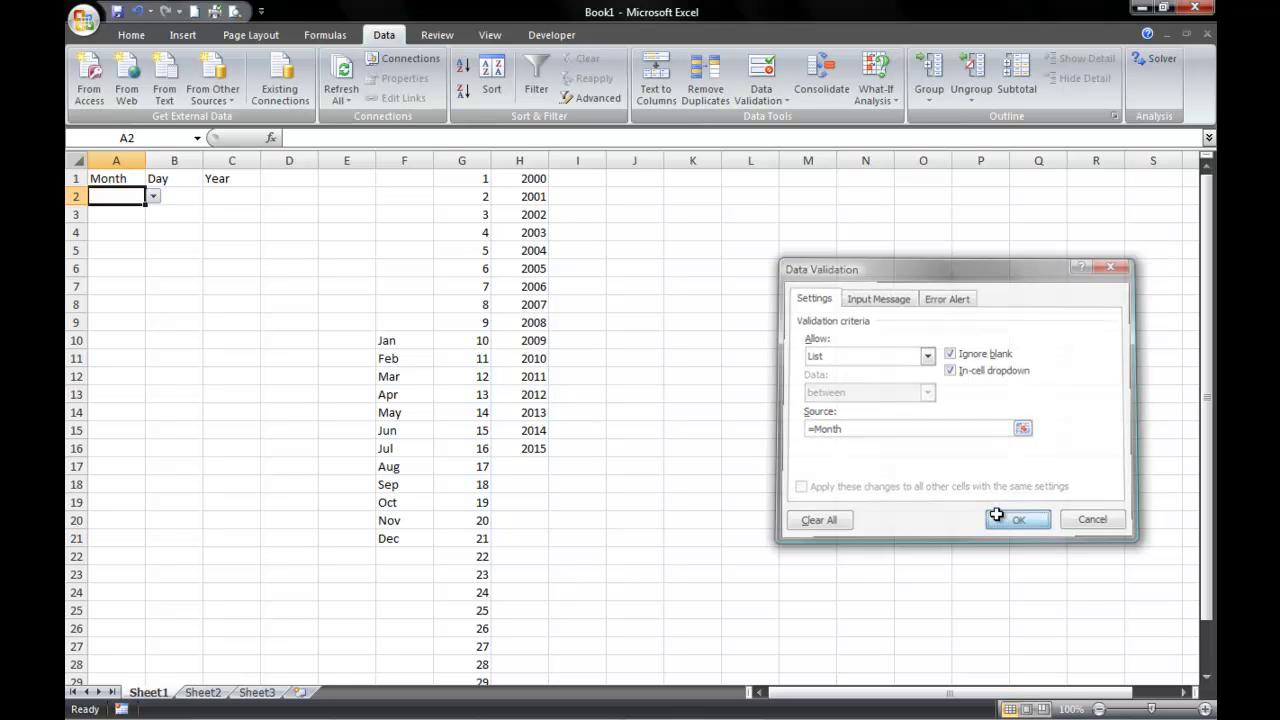
# Step: Apply List data validation to cell B2 with =Day as the source
pyautogui.click(180, 197)
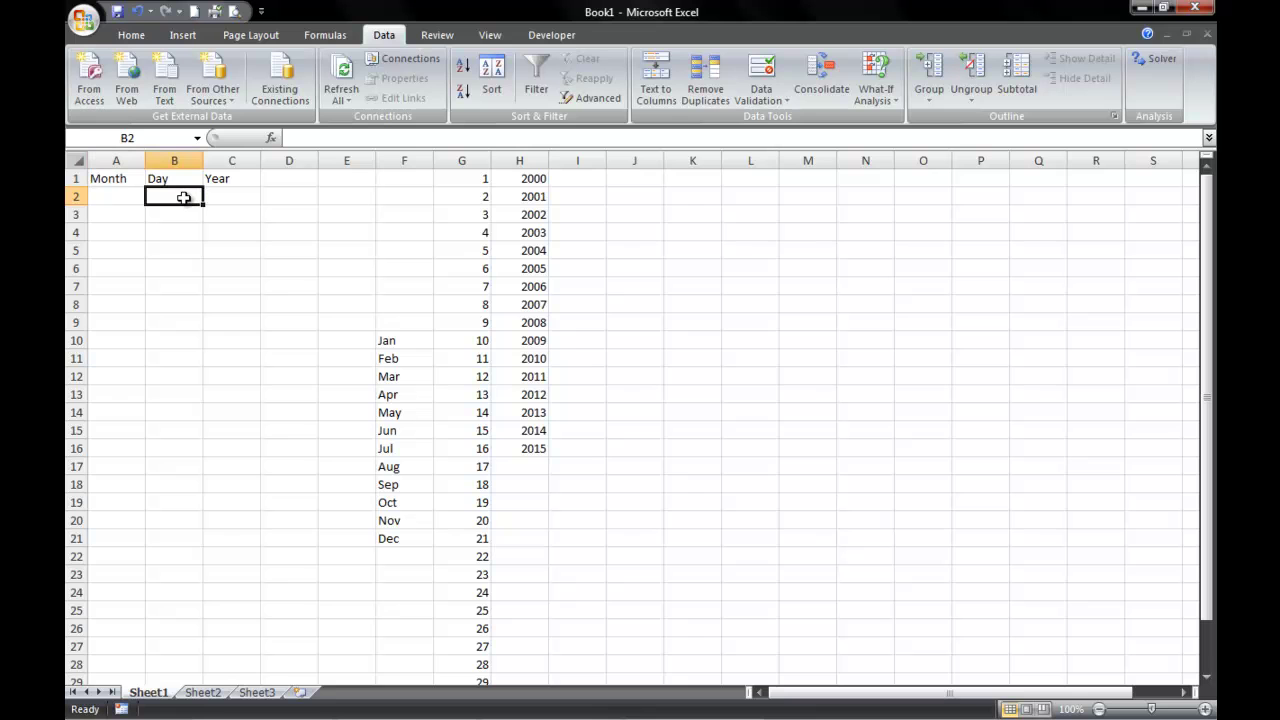
pyautogui.click(748, 106)
pyautogui.click(752, 120)
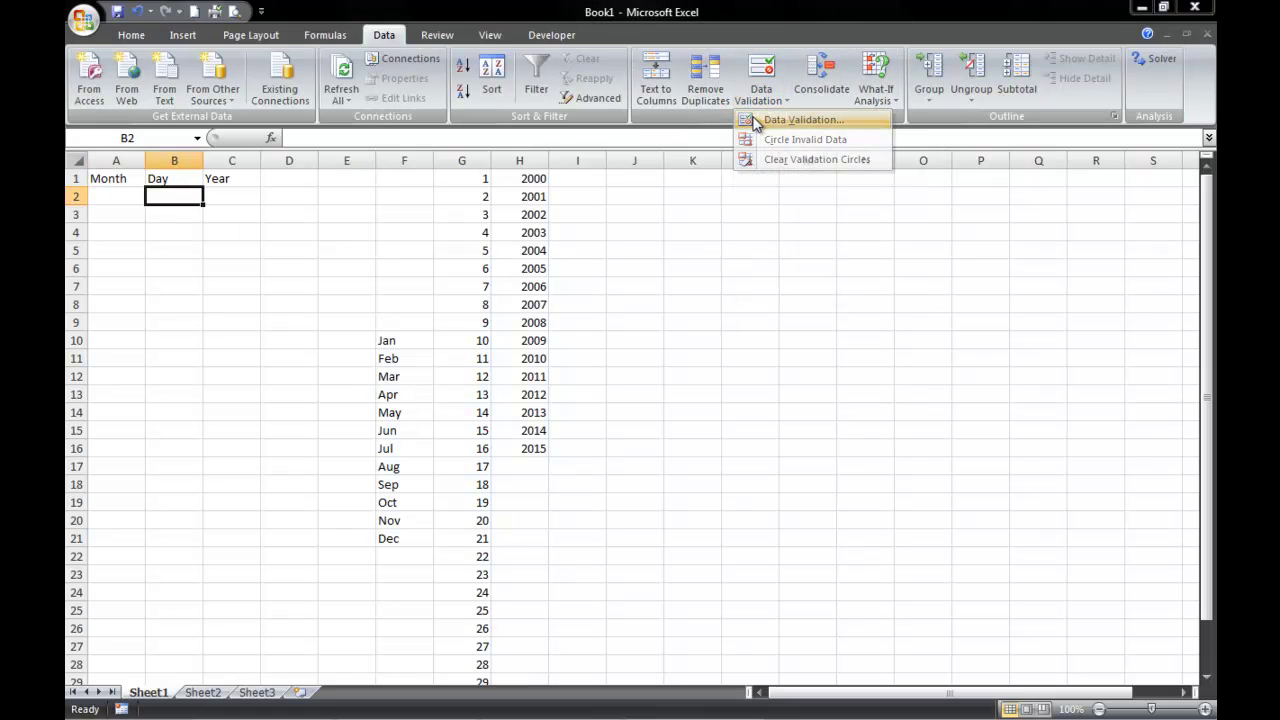
pyautogui.click(856, 357)
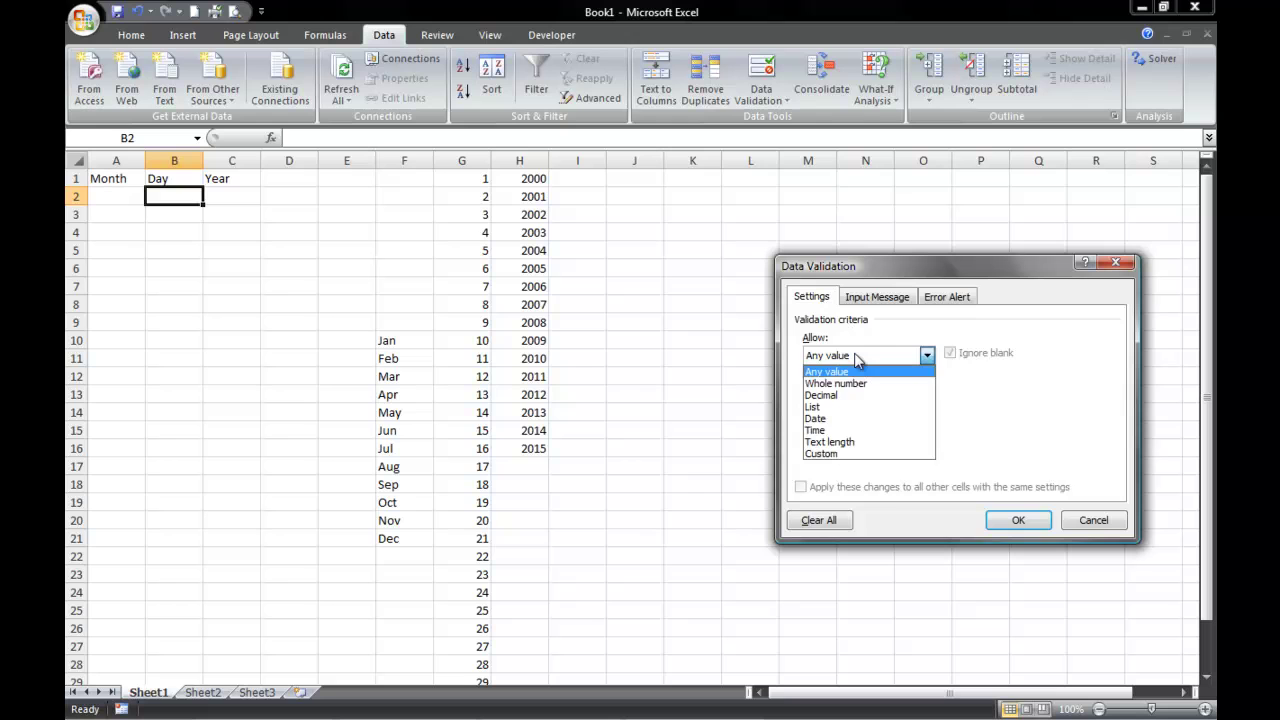
pyautogui.click(845, 407)
pyautogui.click(841, 428)
pyautogui.write('=Day')
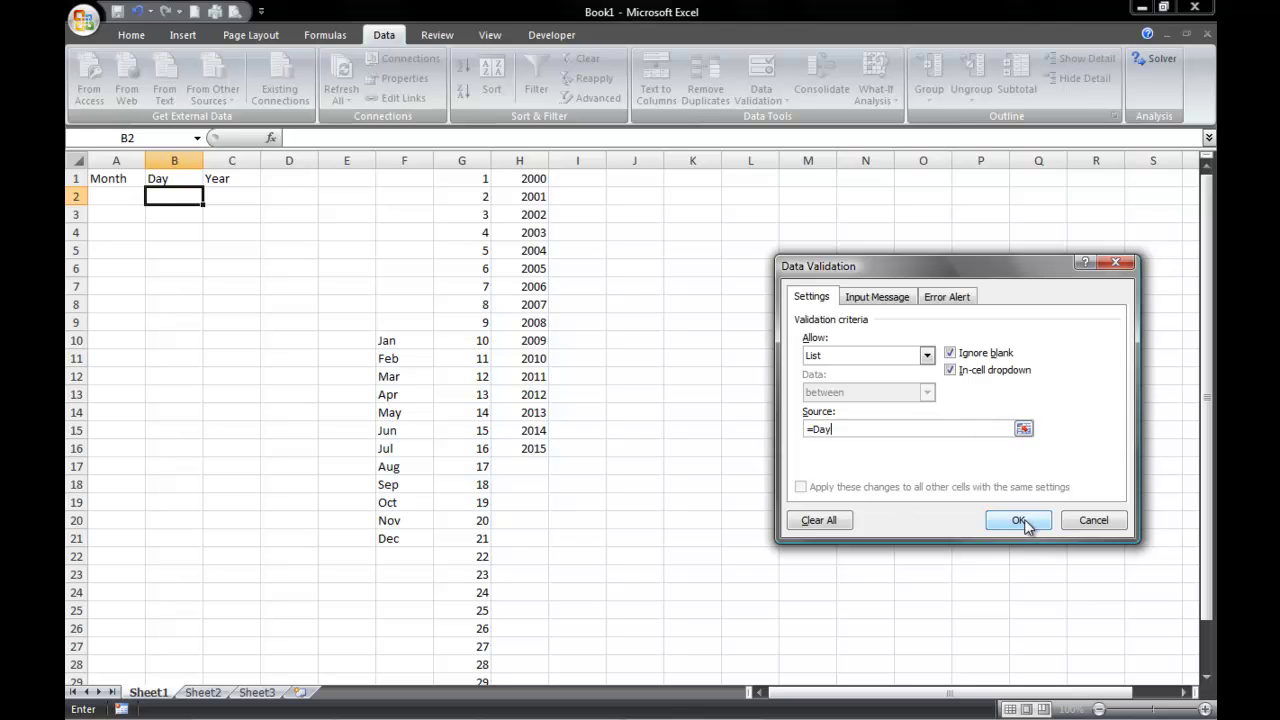
pyautogui.click(1022, 518)
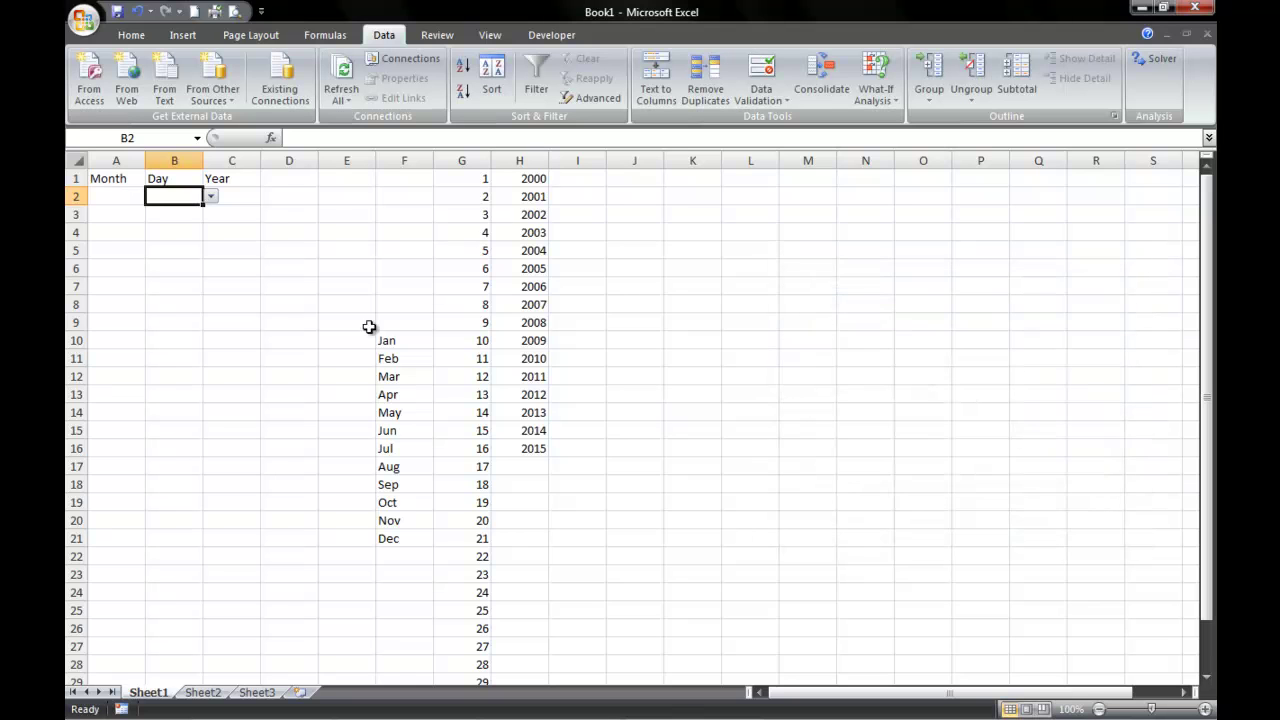
# Step: Apply List data validation to cell C2 with =Year as the source
pyautogui.click(242, 206)
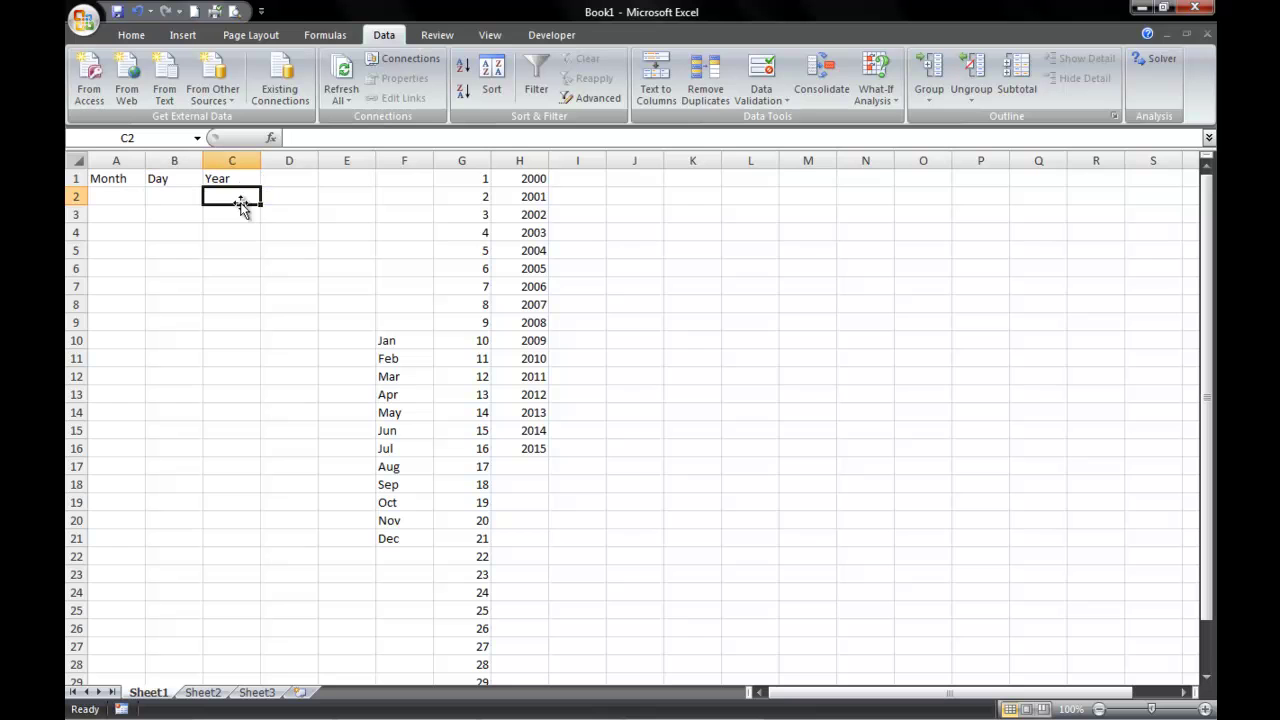
pyautogui.click(760, 98)
pyautogui.click(762, 130)
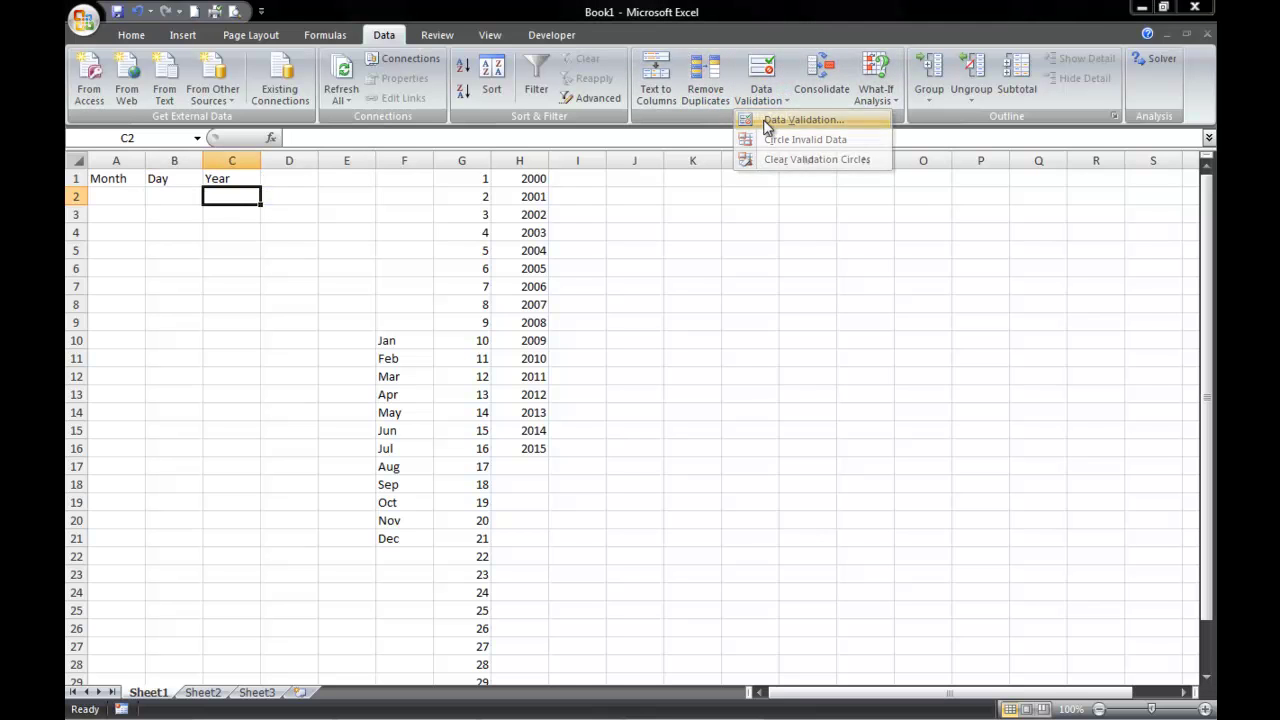
pyautogui.click(886, 355)
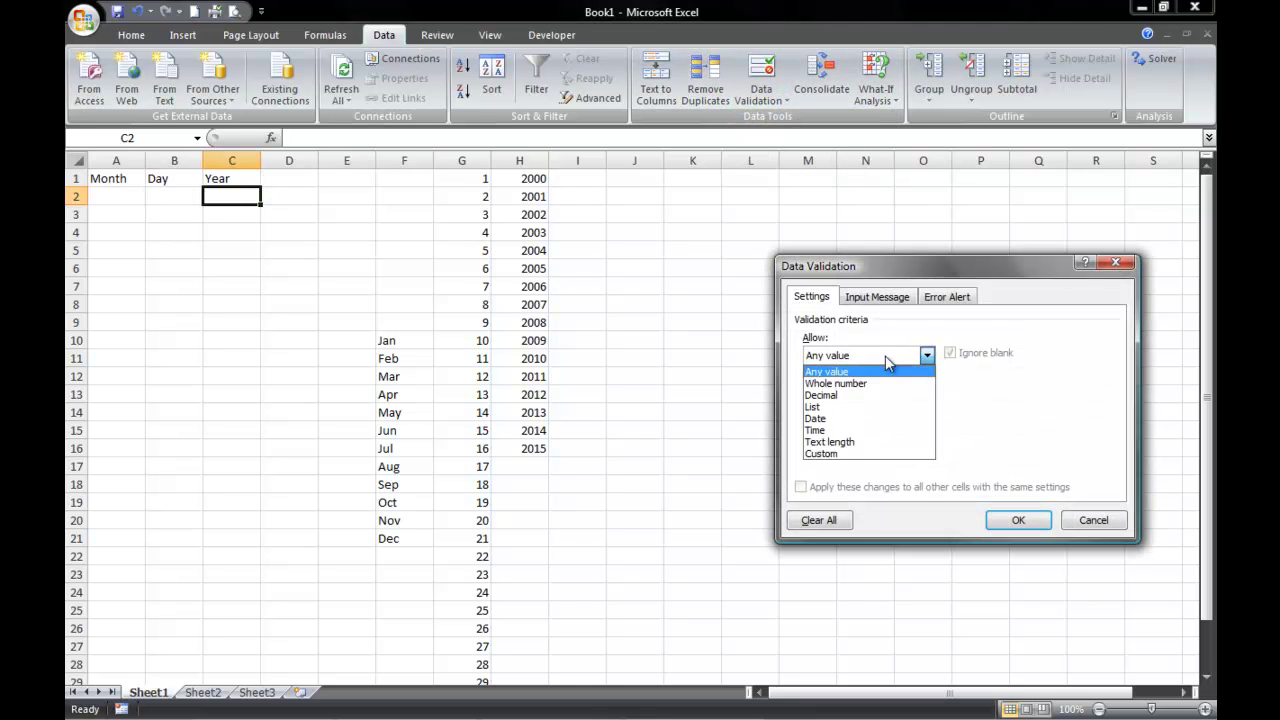
pyautogui.click(876, 408)
pyautogui.click(869, 427)
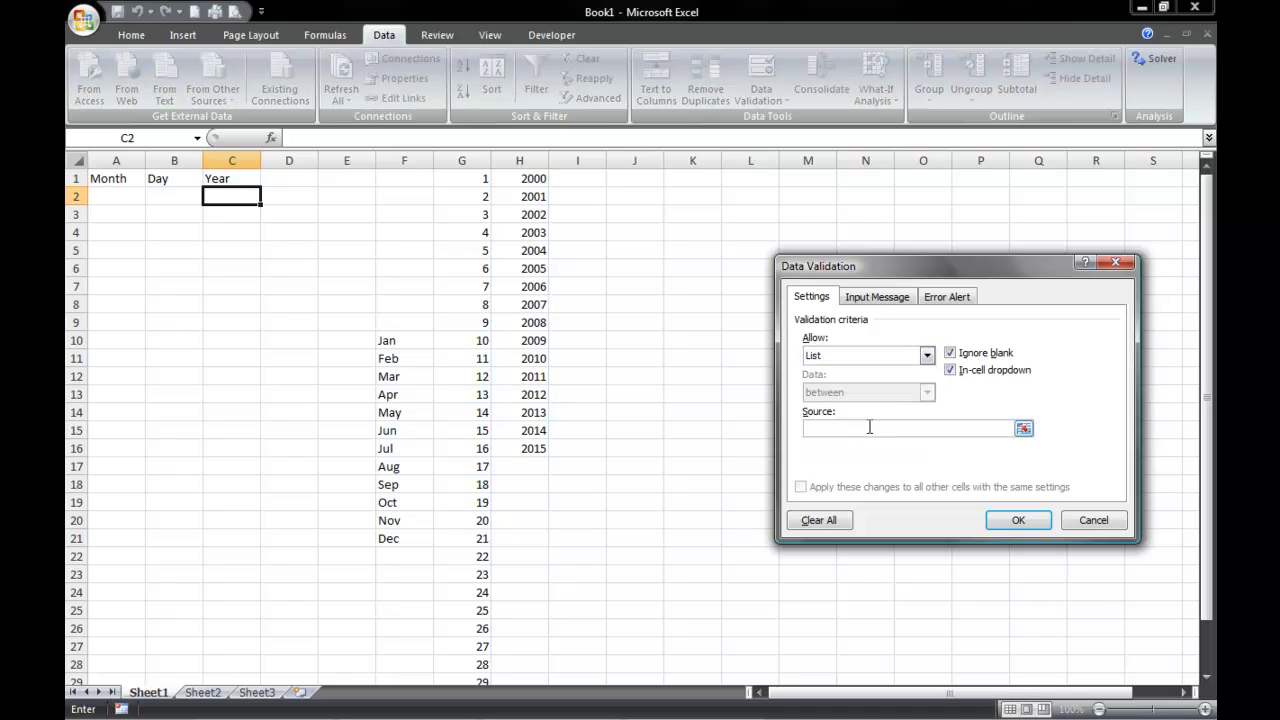
pyautogui.write('=Year')
pyautogui.click(1000, 520)
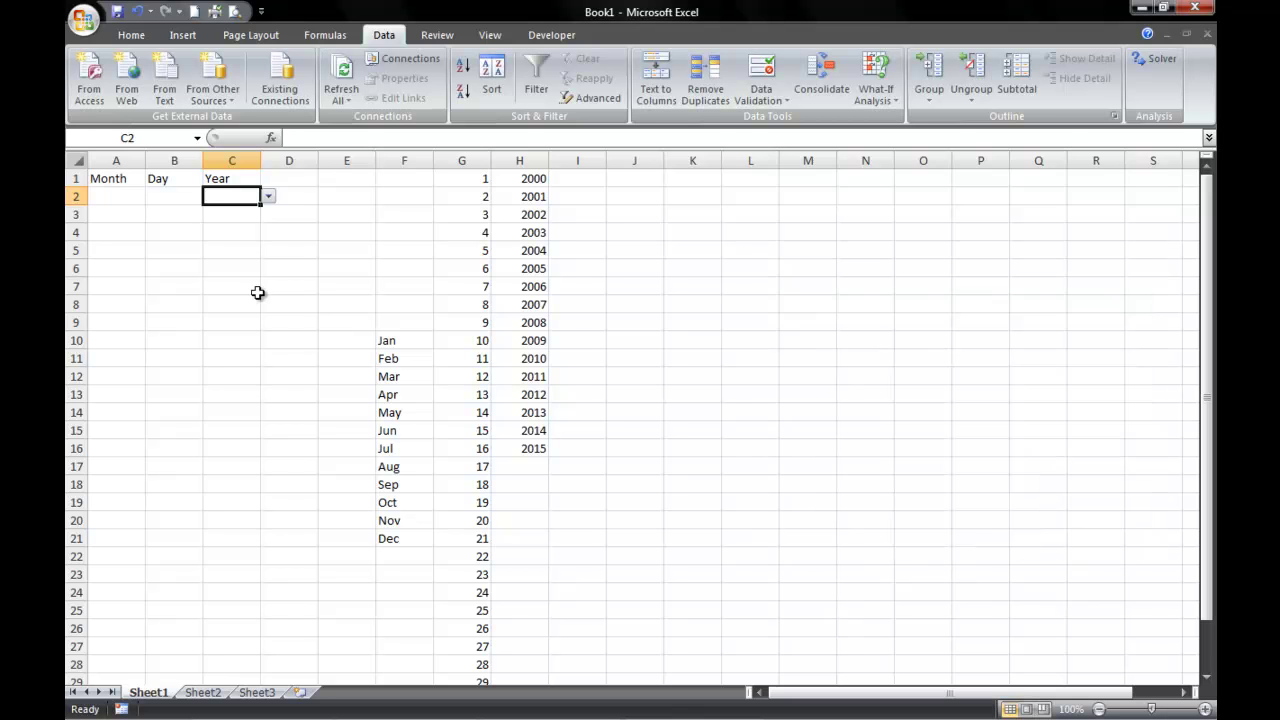
# Step: Examine the choices offered by the year drop-down list in cell C2
pyautogui.click(268, 196)
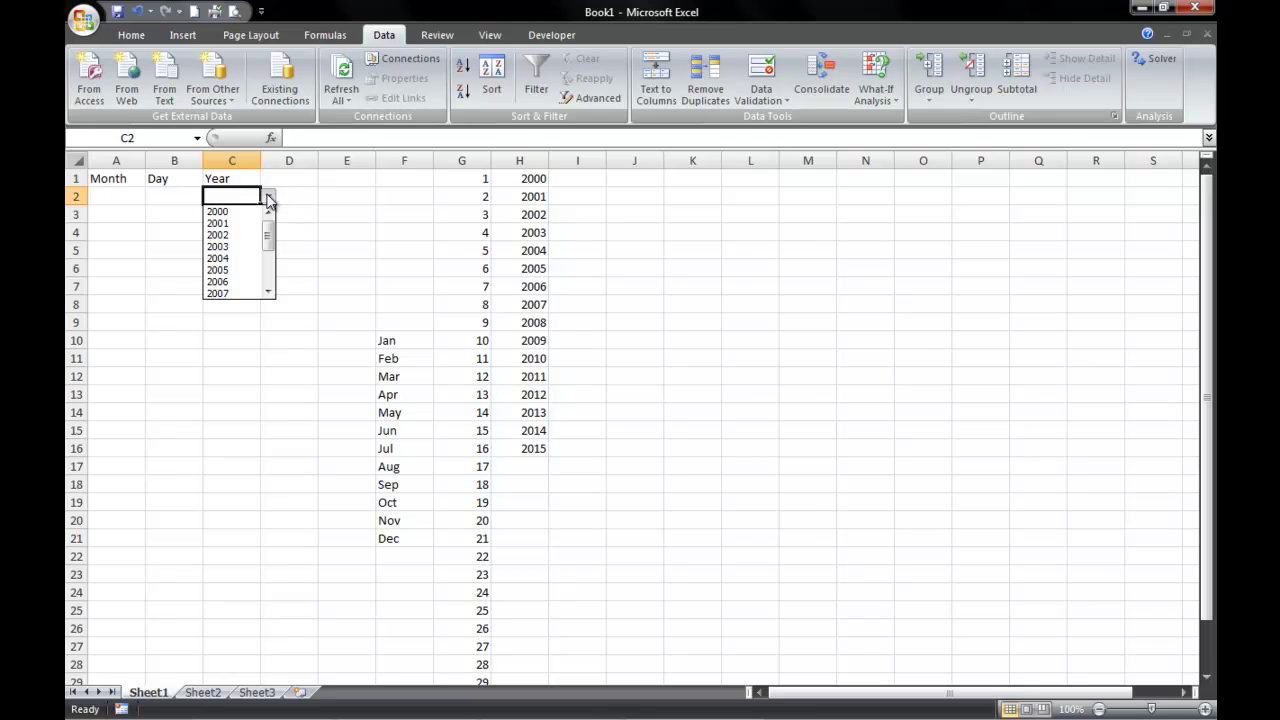
pyautogui.moveTo(267, 230); pyautogui.dragTo(183, 196)
pyautogui.click(165, 190)
# Step: Copy the month drop-down validation from cell A2 down the Month column to A25
pyautogui.click(124, 196)
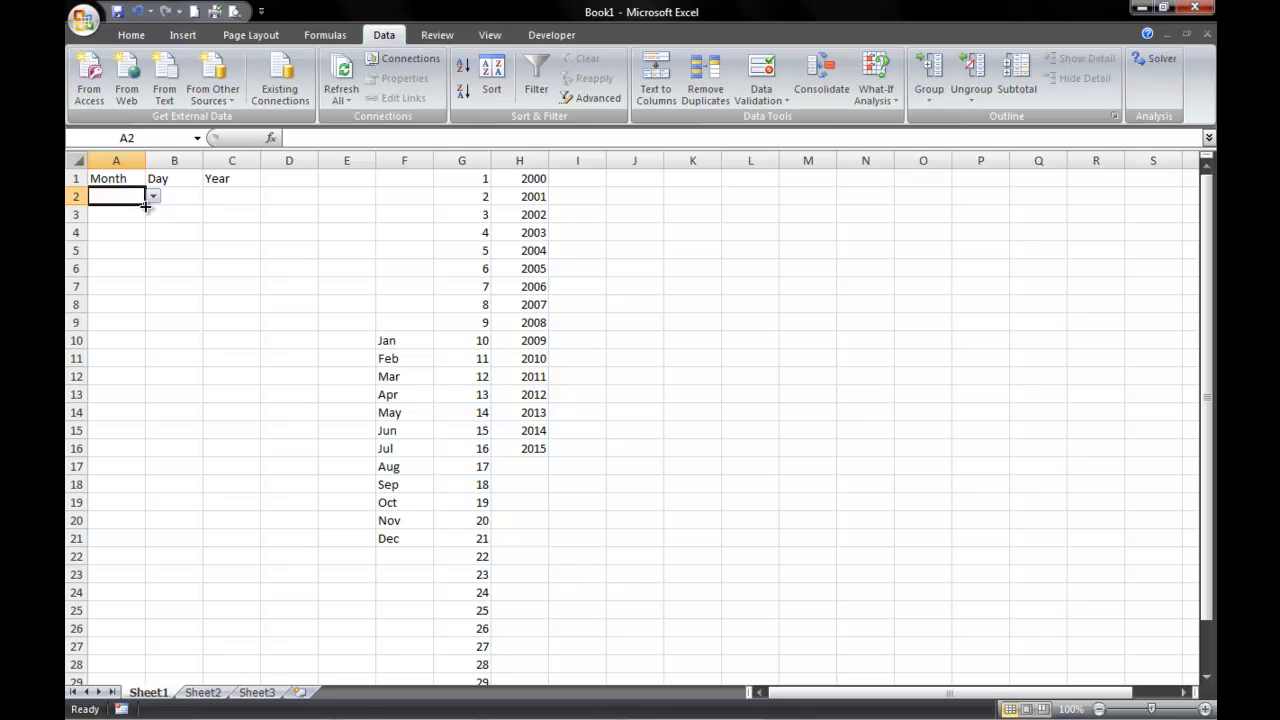
pyautogui.moveTo(145, 205); pyautogui.dragTo(130, 611)
# Step: Test the copied month drop-down lists by choosing Feb in cells A25 and A21
pyautogui.click(130, 610)
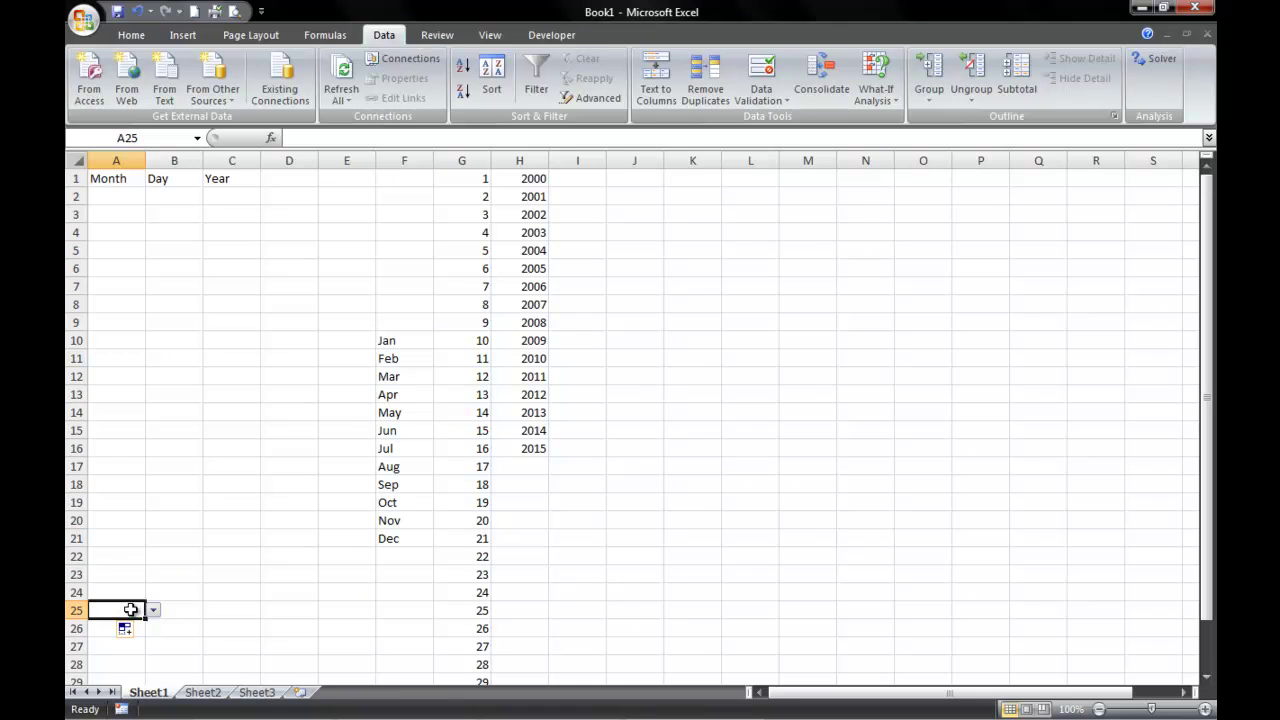
pyautogui.click(152, 610)
pyautogui.click(140, 637)
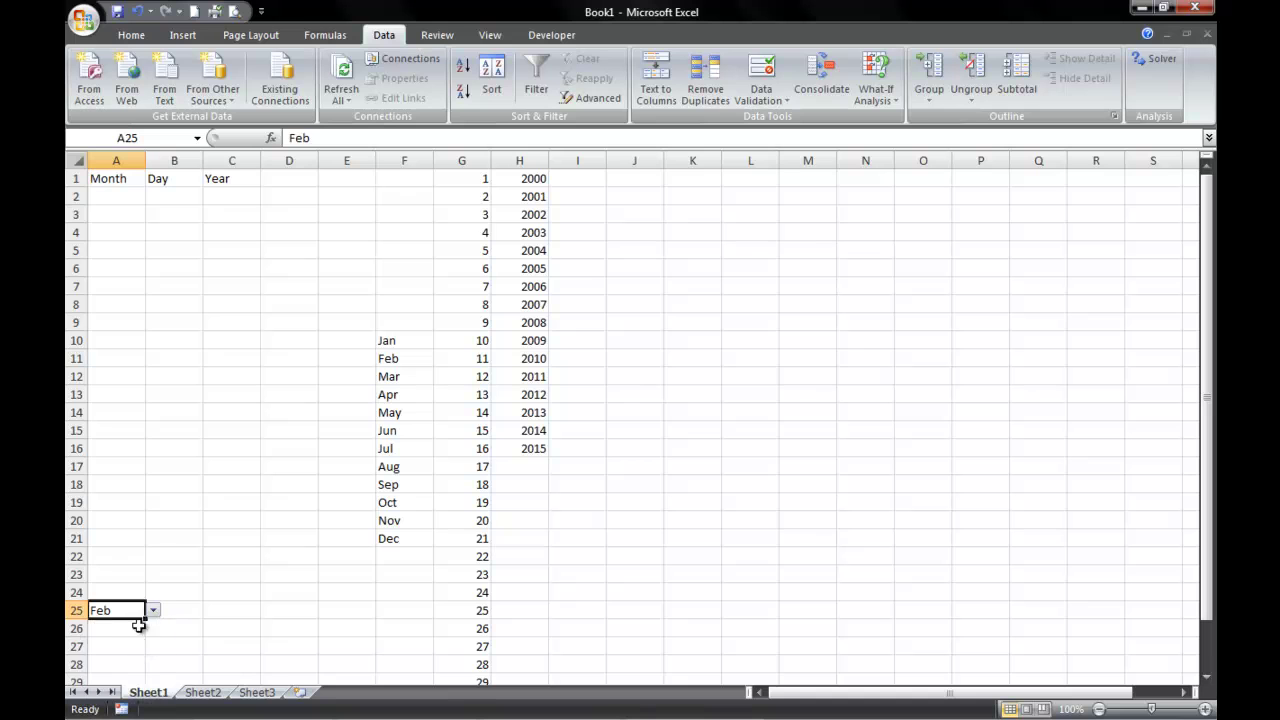
pyautogui.click(125, 542)
pyautogui.click(153, 538)
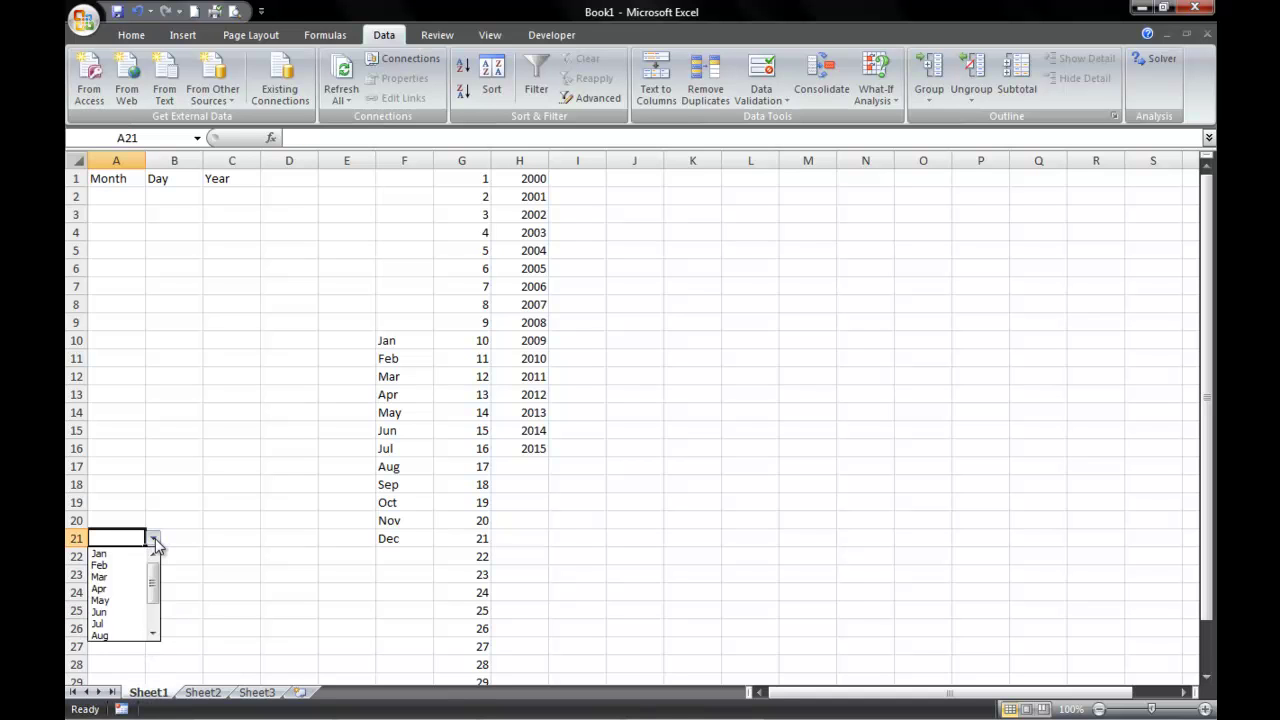
pyautogui.click(133, 566)
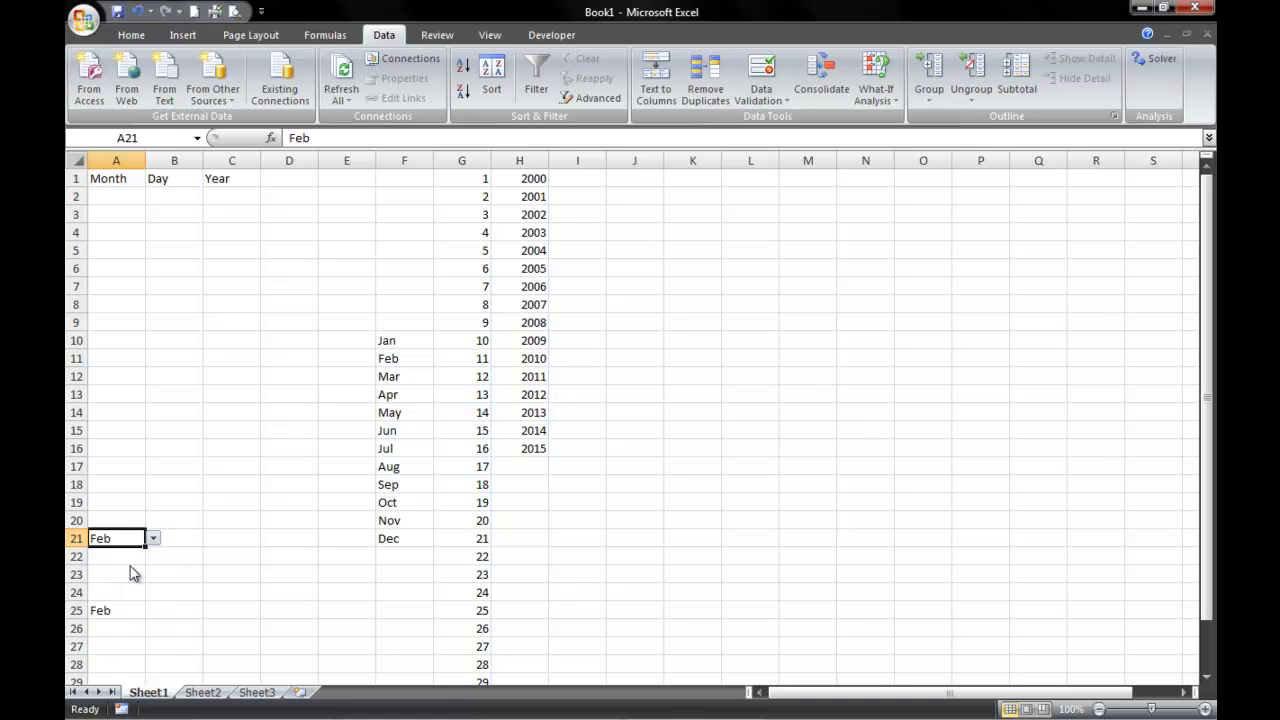
pyautogui.click(117, 498)
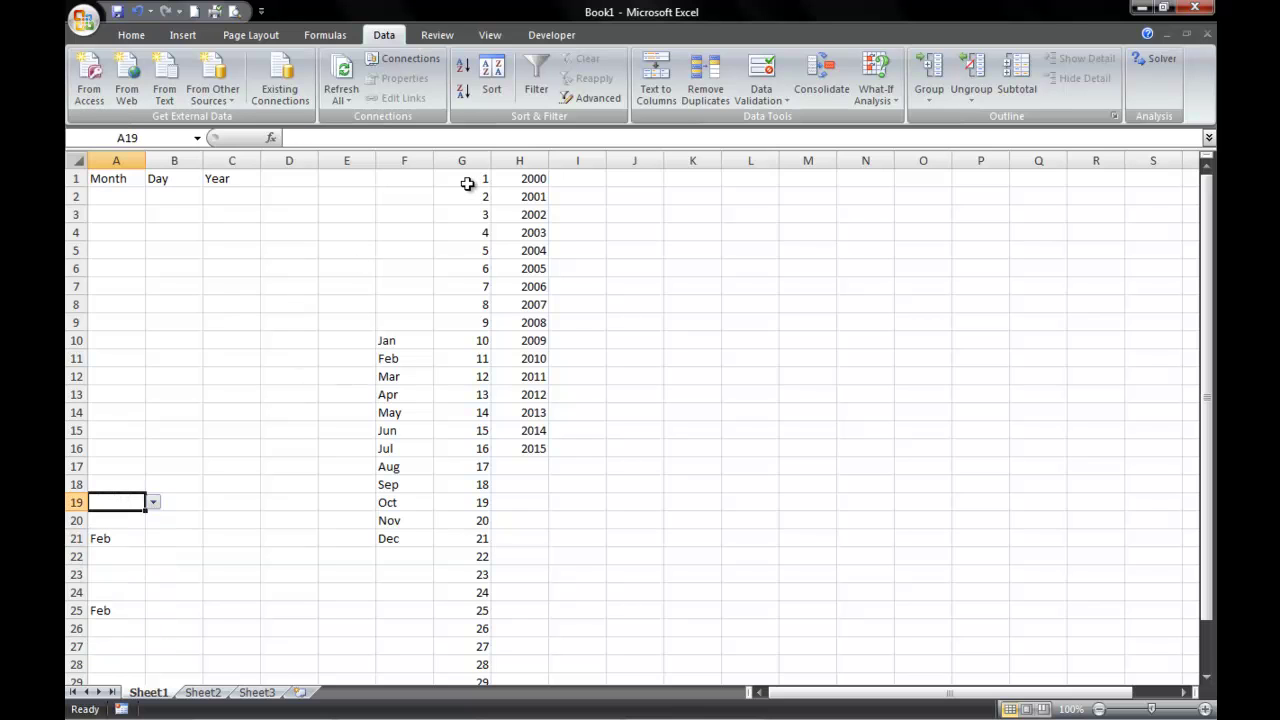